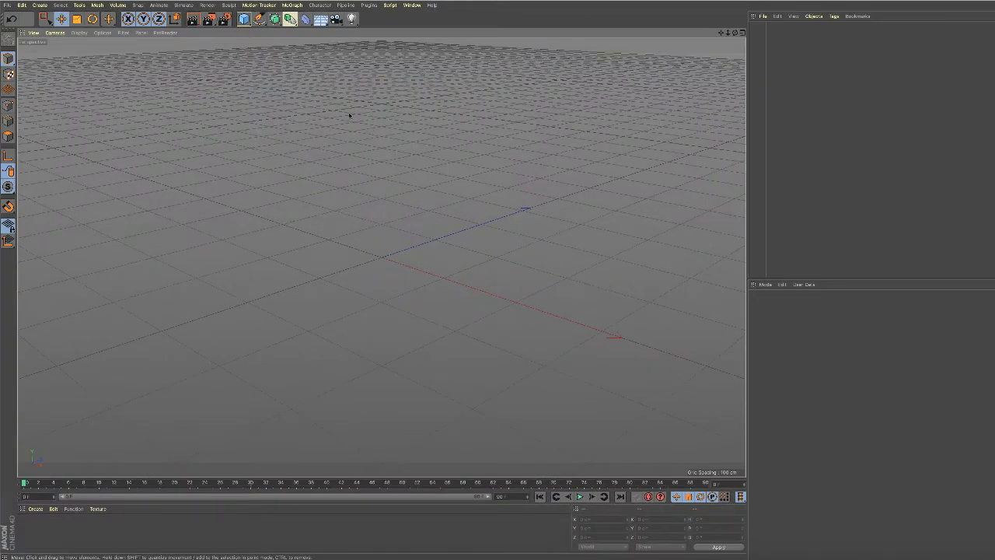
Add a cylinder with a 250 cm radius, 30 cm height and 72 rotation segments.
{"action": "left_click", "coordinate": [248, 23]}
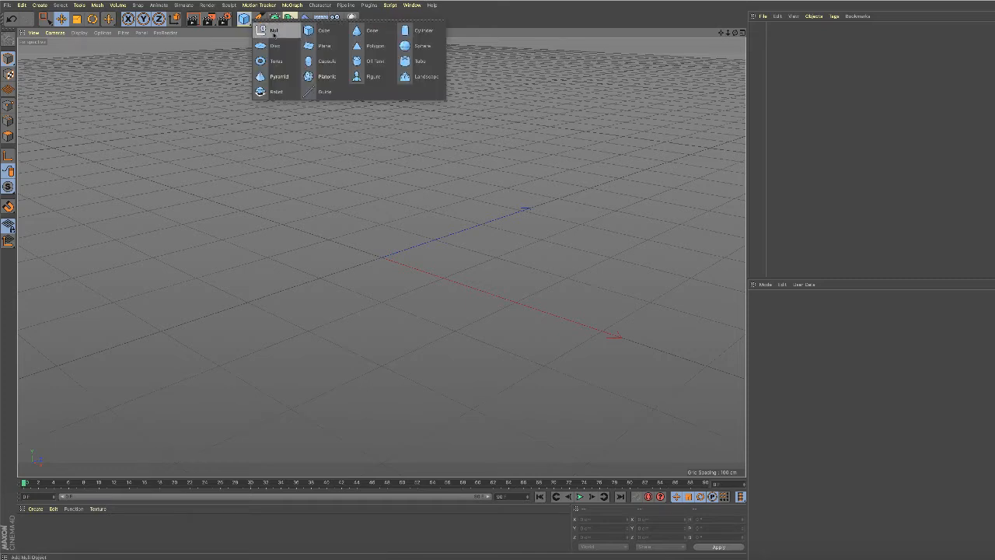
{"action": "left_click", "coordinate": [414, 29]}
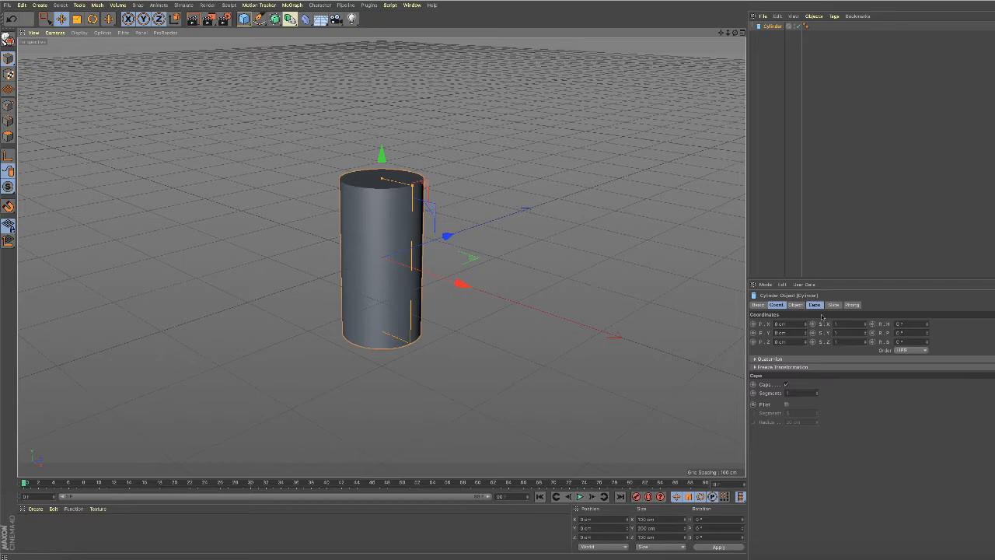
{"action": "left_click", "coordinate": [796, 305]}
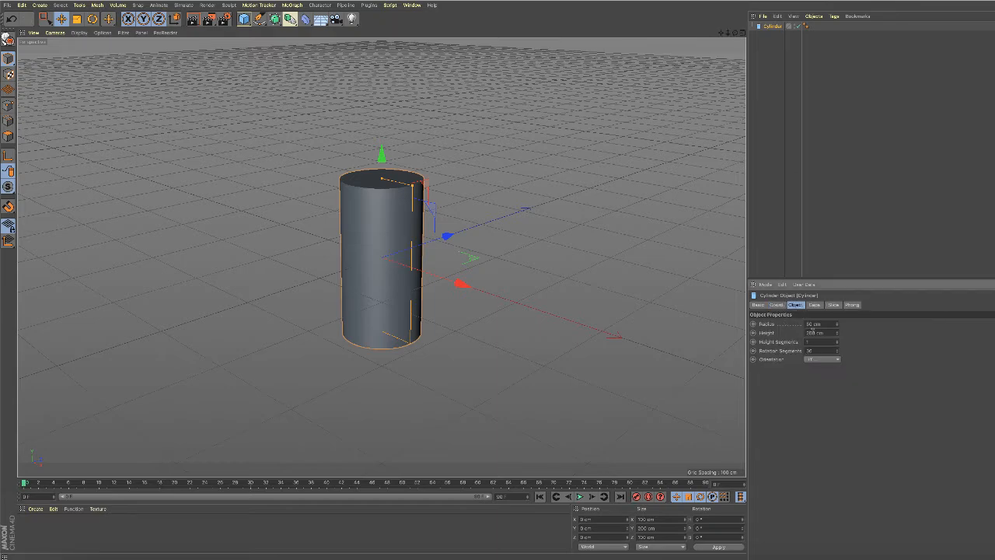
{"action": "left_click_drag", "start_coordinate": [823, 325], "coordinate": [804, 323]}
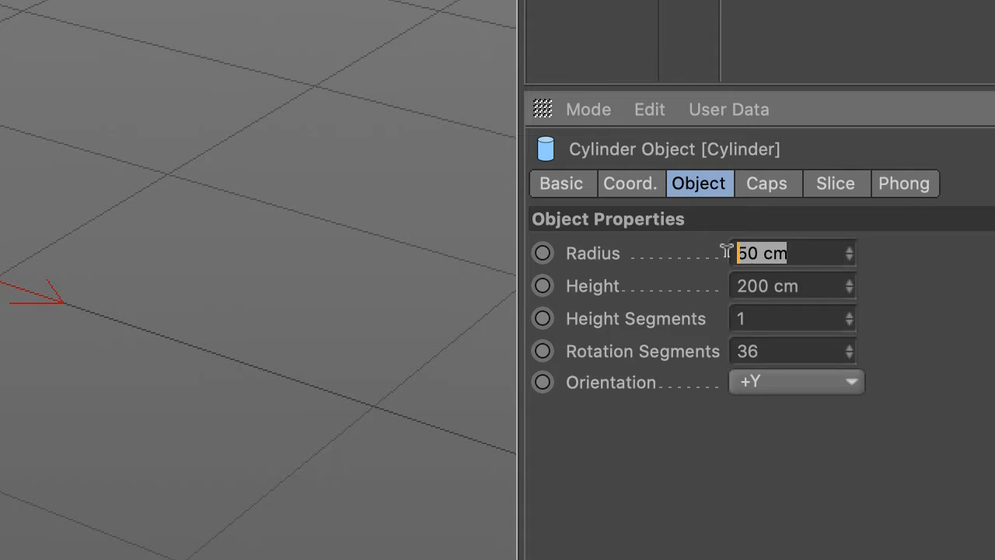
{"action": "type", "text": "250"}
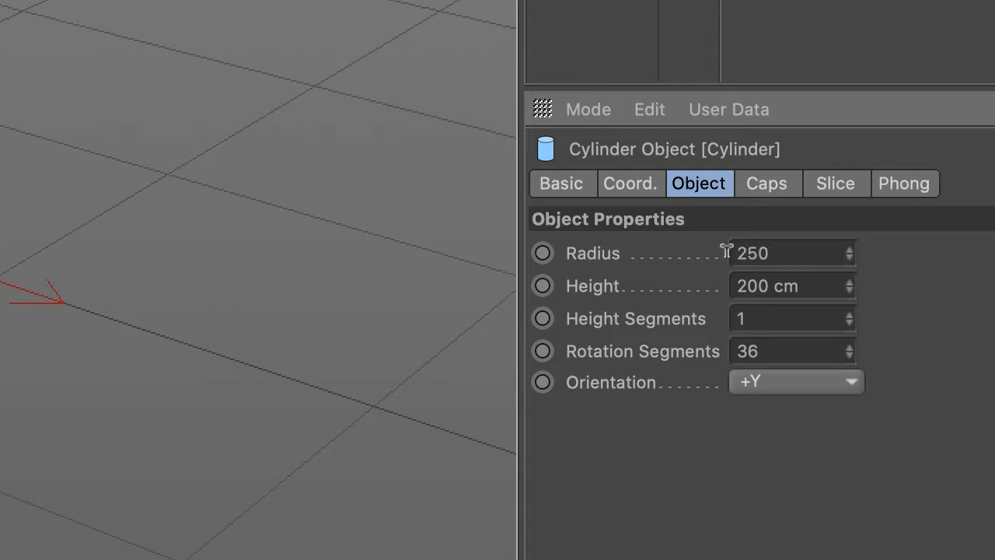
{"action": "left_click_drag", "start_coordinate": [806, 286], "coordinate": [679, 271]}
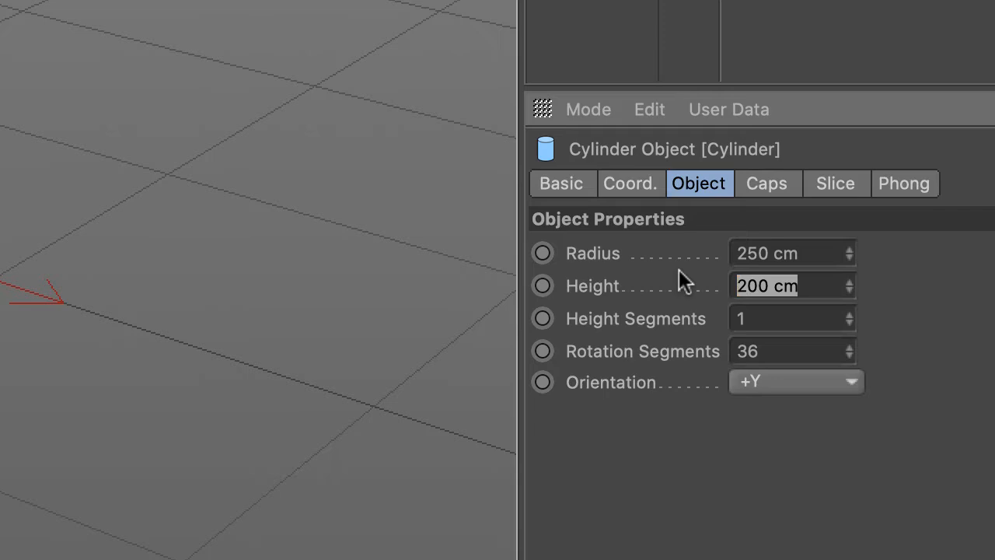
{"action": "type", "text": "30"}
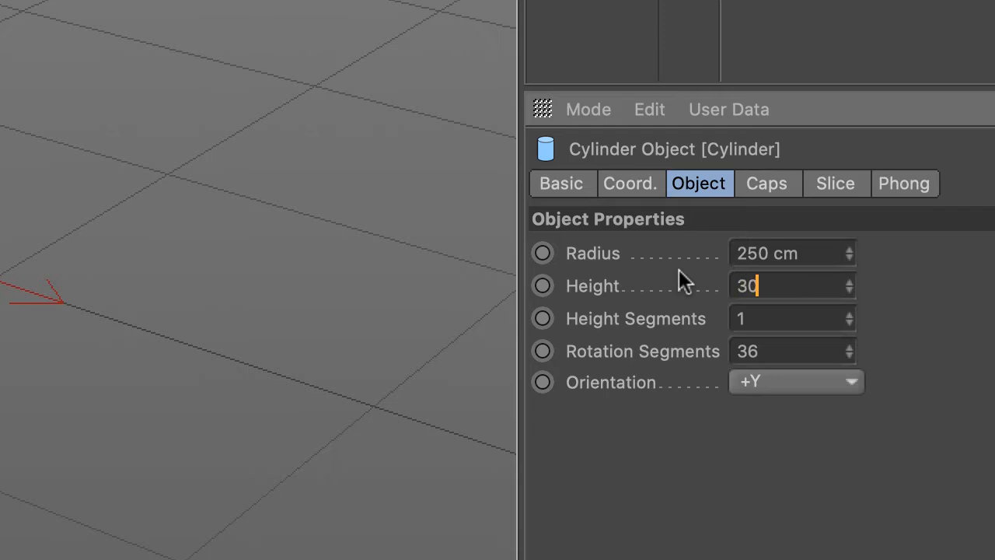
{"action": "left_click_drag", "start_coordinate": [809, 350], "coordinate": [688, 354]}
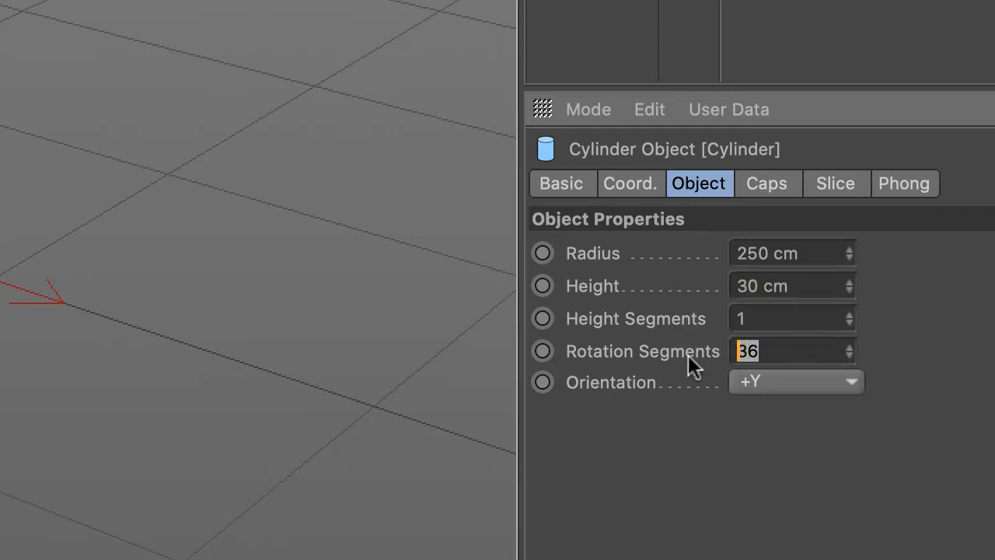
{"action": "type", "text": "72"}
Enable the fillet on the cylinder's caps and set its radius to 8 cm.
{"action": "left_click", "coordinate": [767, 180]}
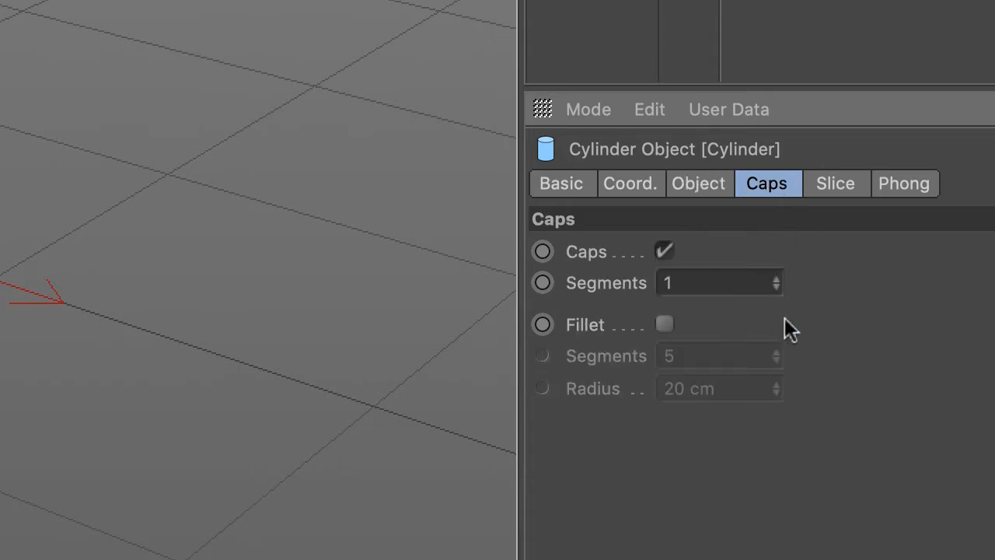
{"action": "left_click", "coordinate": [664, 325]}
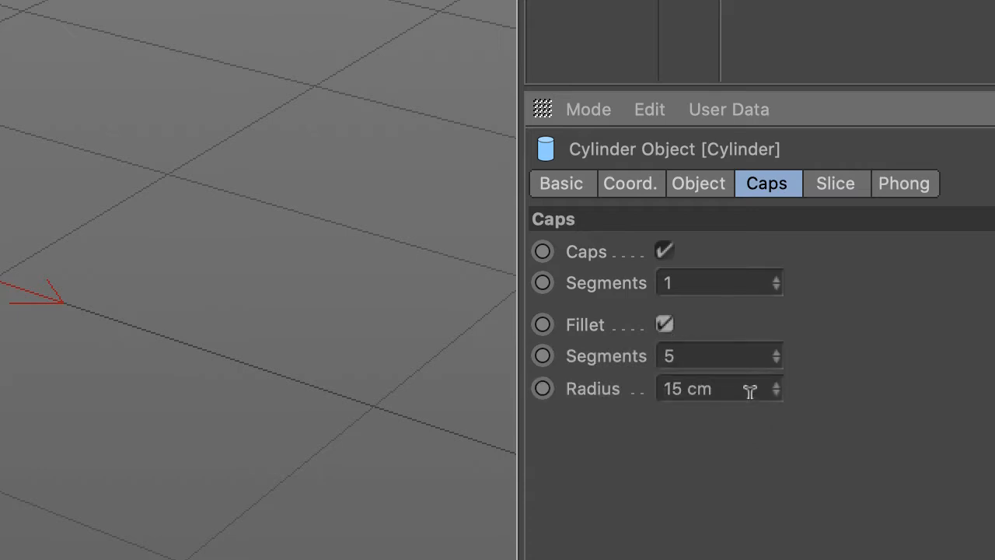
{"action": "left_click_drag", "start_coordinate": [749, 391], "coordinate": [652, 390]}
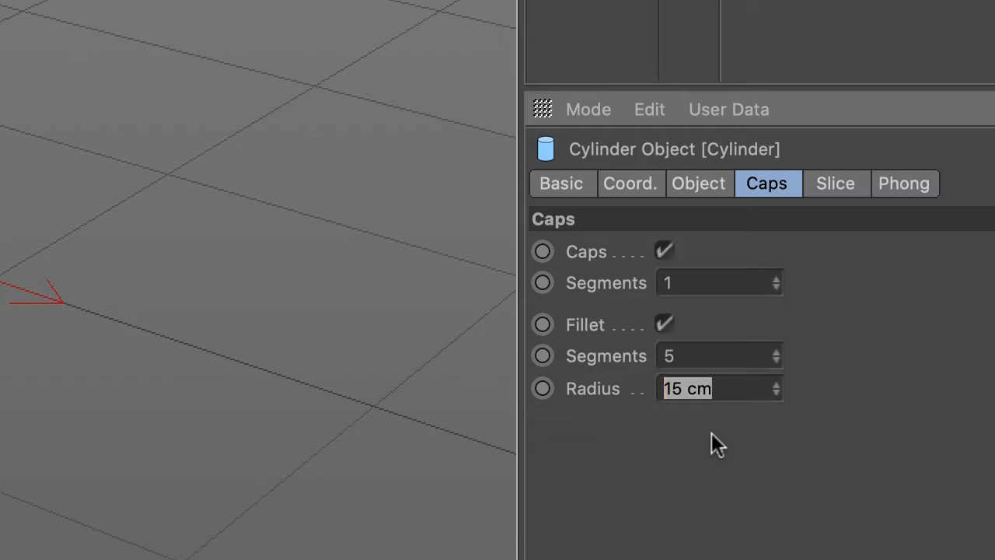
{"action": "type", "text": "8"}
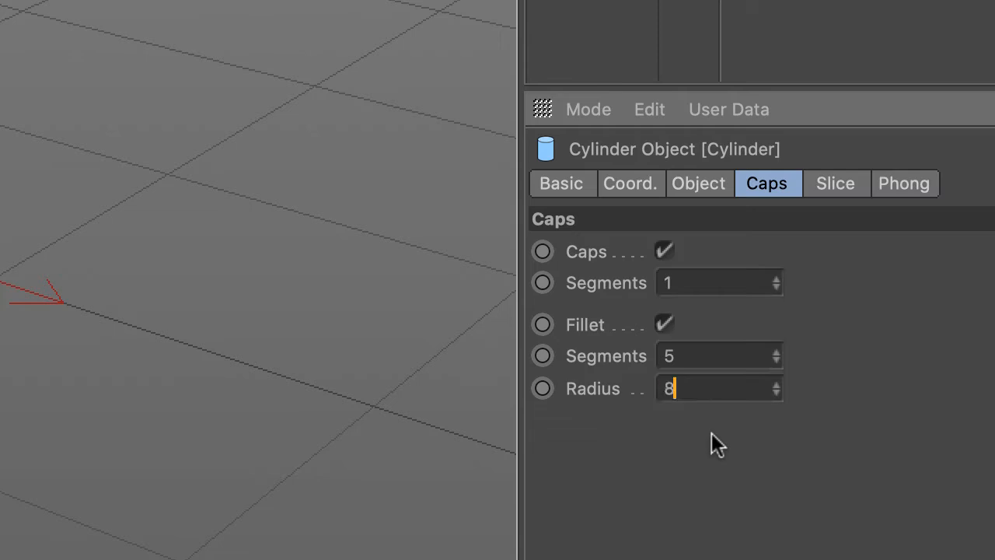
{"action": "key", "text": "Return"}
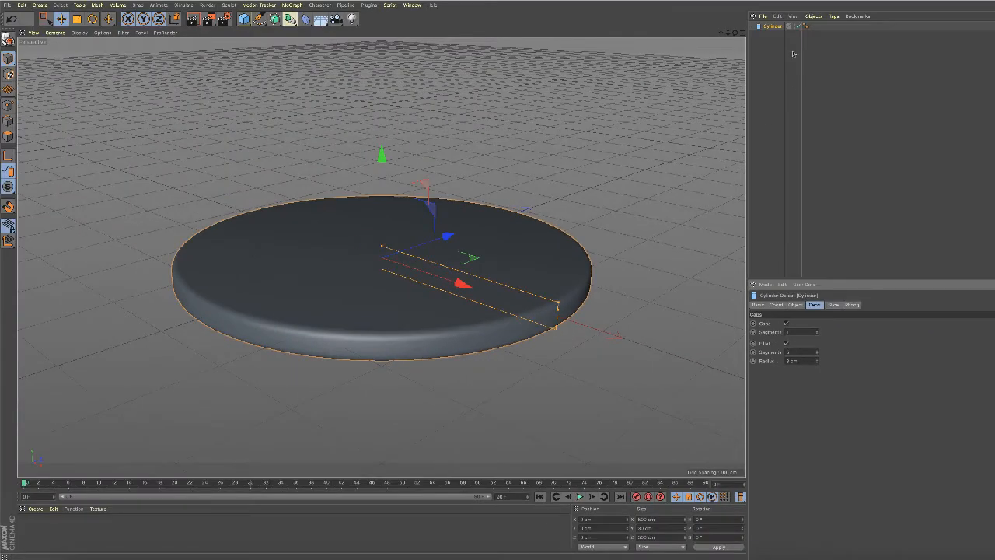
Rename the cylinder object as table.
{"action": "double_click", "coordinate": [774, 27]}
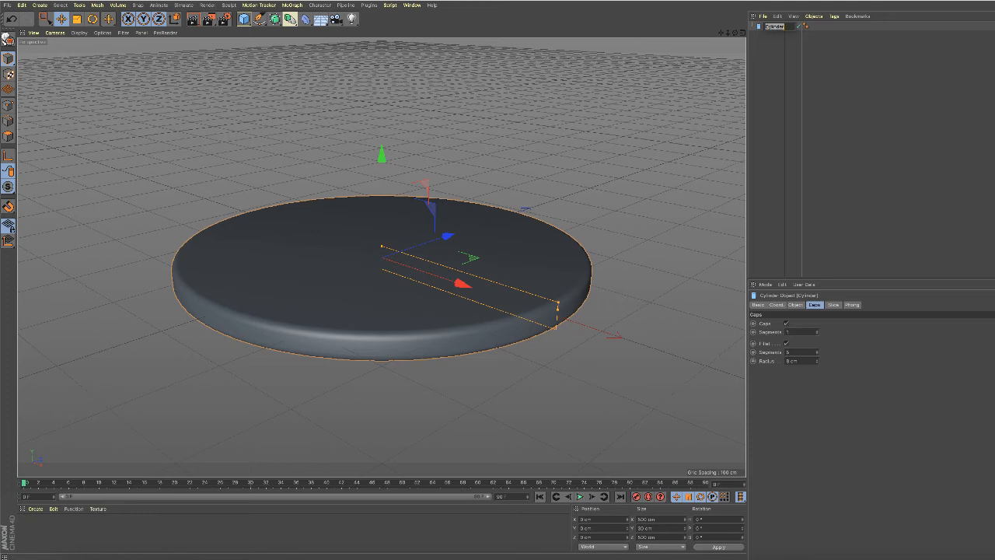
{"action": "type", "text": "h"}
{"action": "type", "text": "able"}
{"action": "key", "text": "Return"}
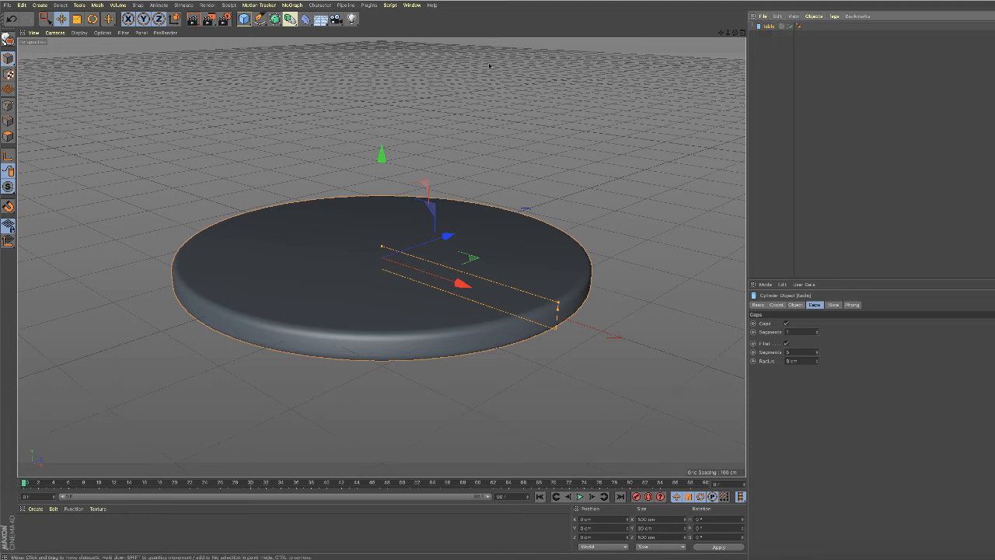
Add a sphere with a 40 cm radius and 72 segments.
{"action": "left_click", "coordinate": [244, 19]}
{"action": "left_click", "coordinate": [420, 47]}
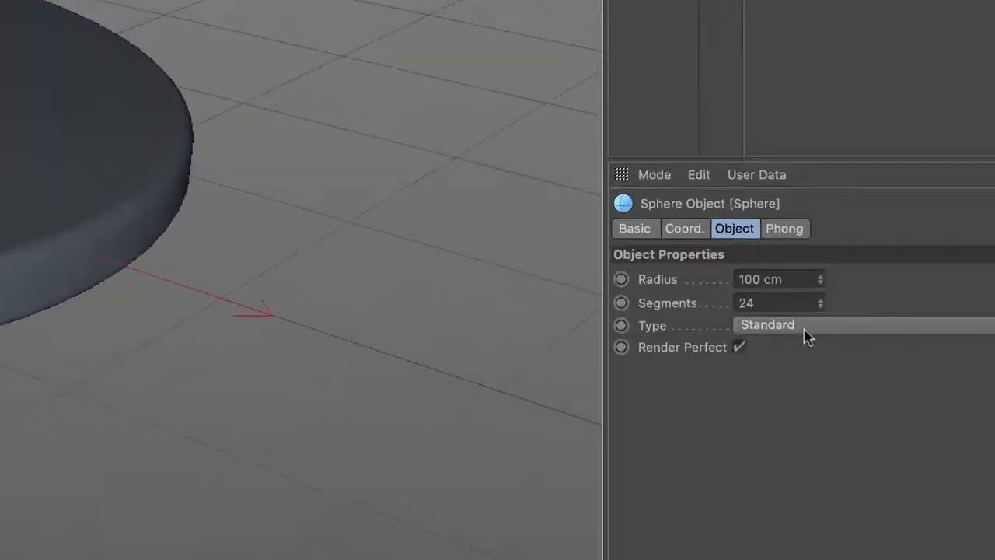
{"action": "left_click_drag", "start_coordinate": [792, 278], "coordinate": [745, 273]}
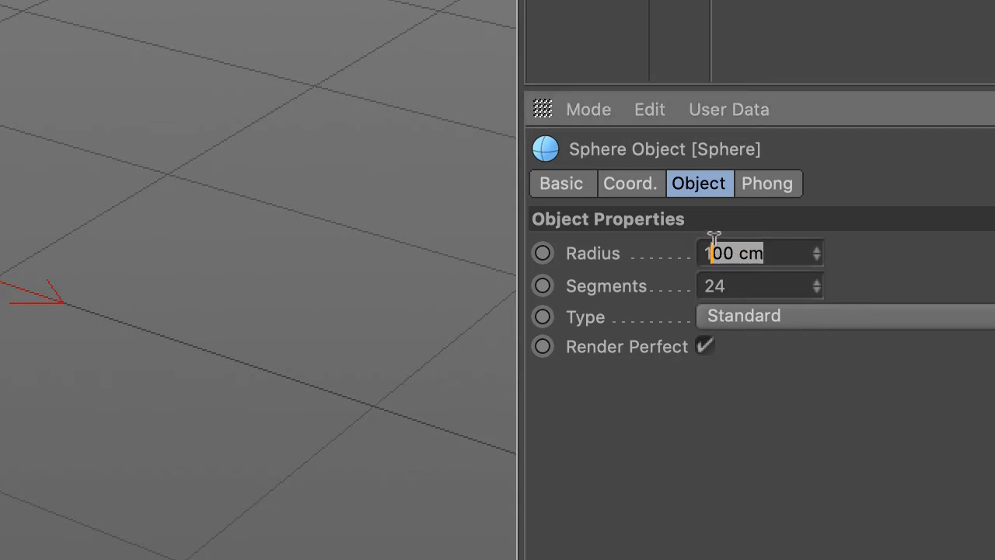
{"action": "left_click_drag", "start_coordinate": [714, 236], "coordinate": [646, 238]}
{"action": "type", "text": "40"}
{"action": "key", "text": "Tab"}
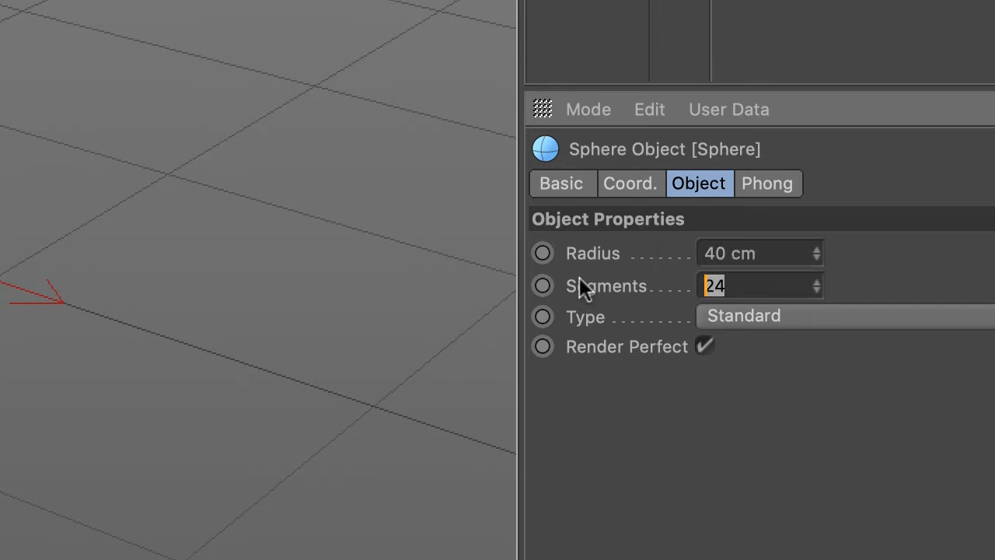
{"action": "type", "text": "72"}
Position the sphere above the tabletop at X 43 cm, Y 55 cm and Z -32 cm.
{"action": "left_click", "coordinate": [627, 180]}
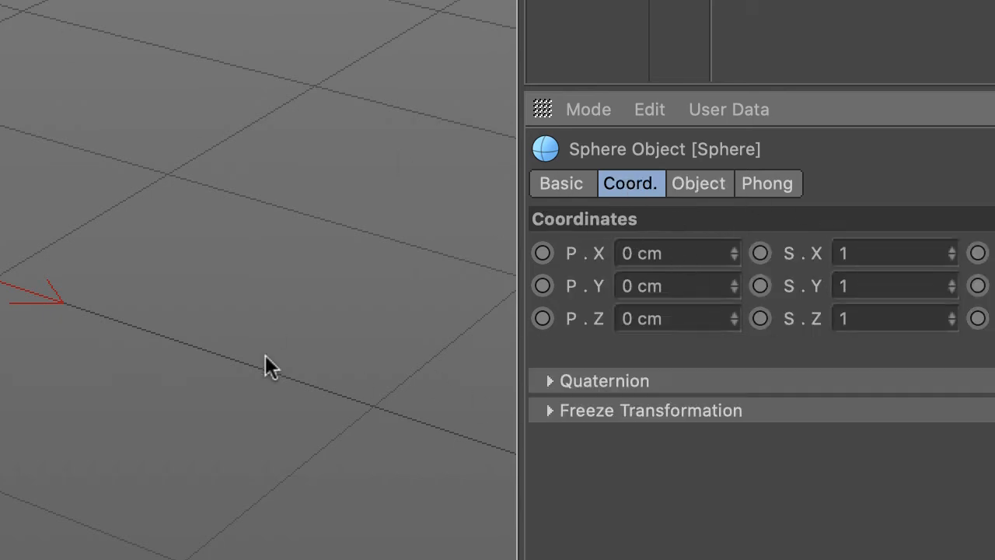
{"action": "left_click", "coordinate": [706, 251]}
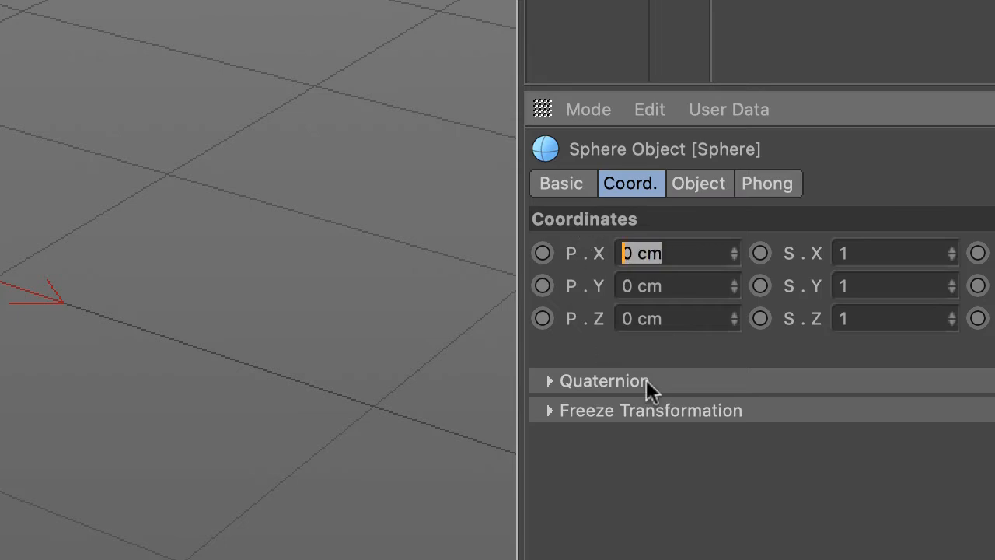
{"action": "type", "text": "43"}
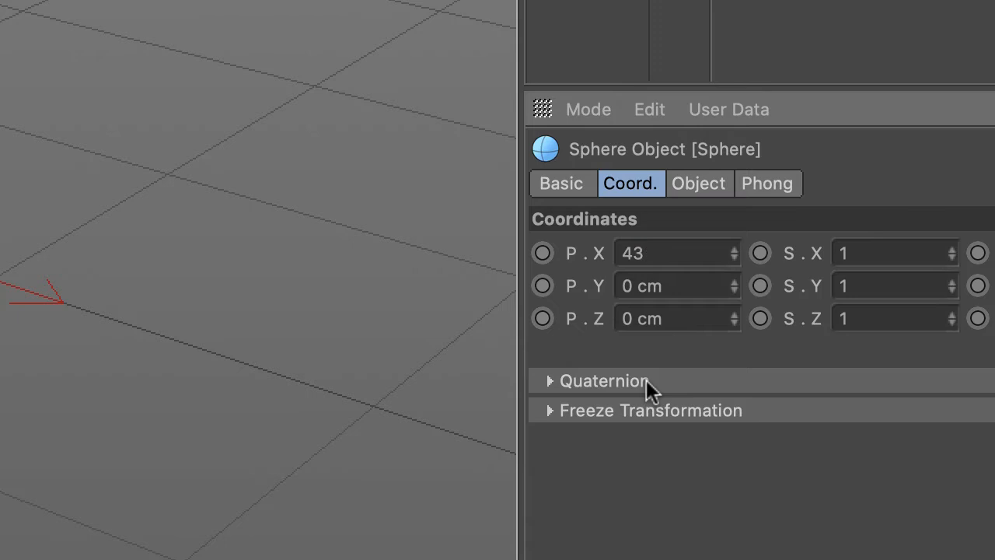
{"action": "left_click", "coordinate": [713, 288]}
{"action": "type", "text": "55"}
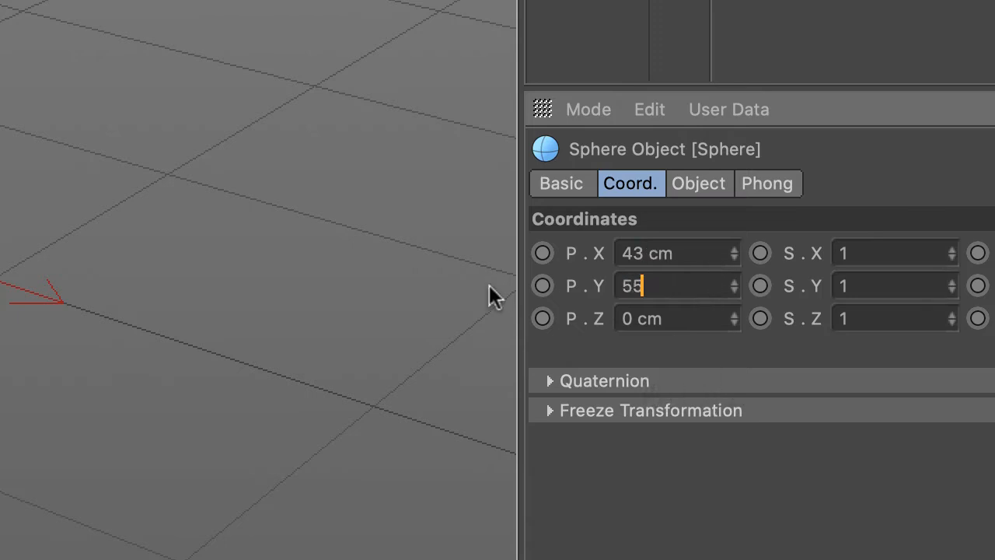
{"action": "left_click", "coordinate": [702, 315]}
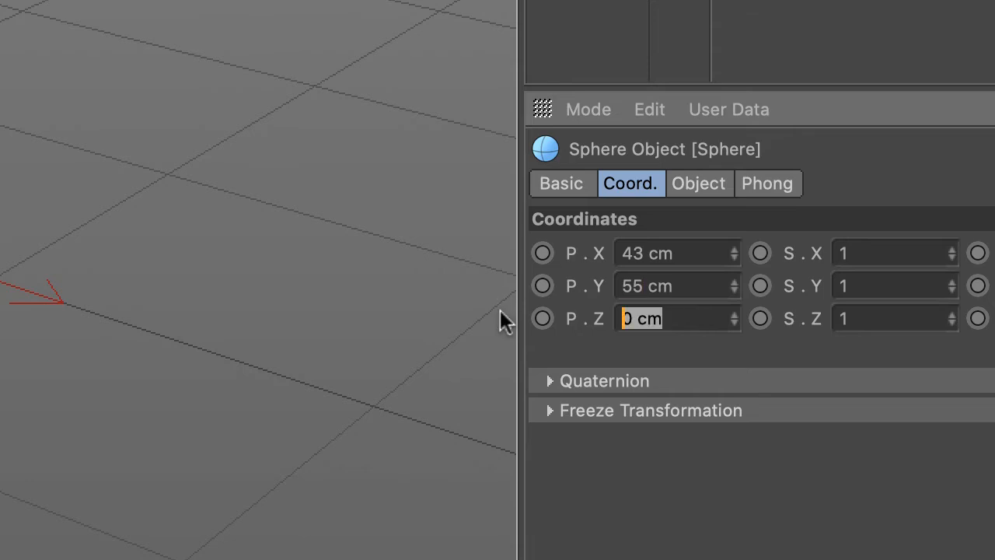
{"action": "type", "text": "-32"}
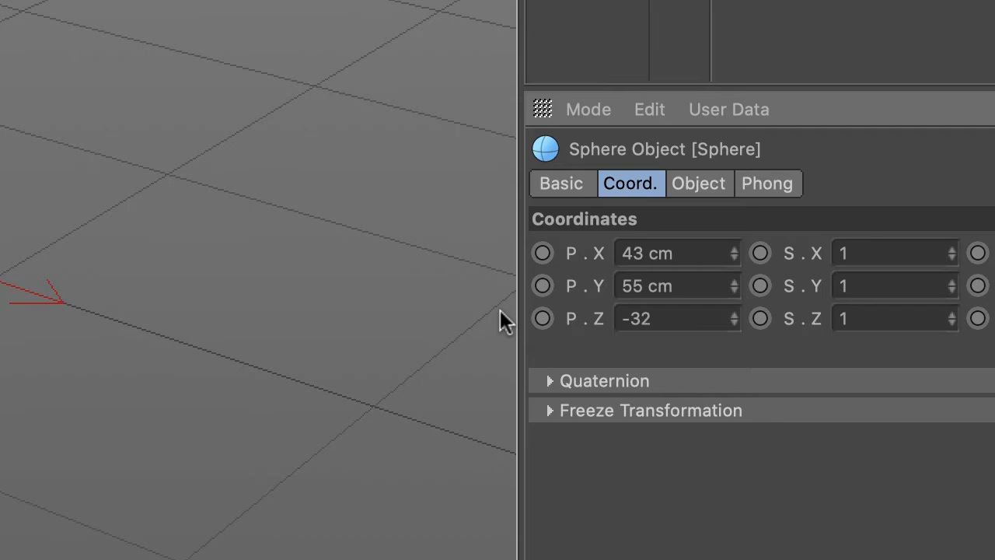
{"action": "key", "text": "Return"}
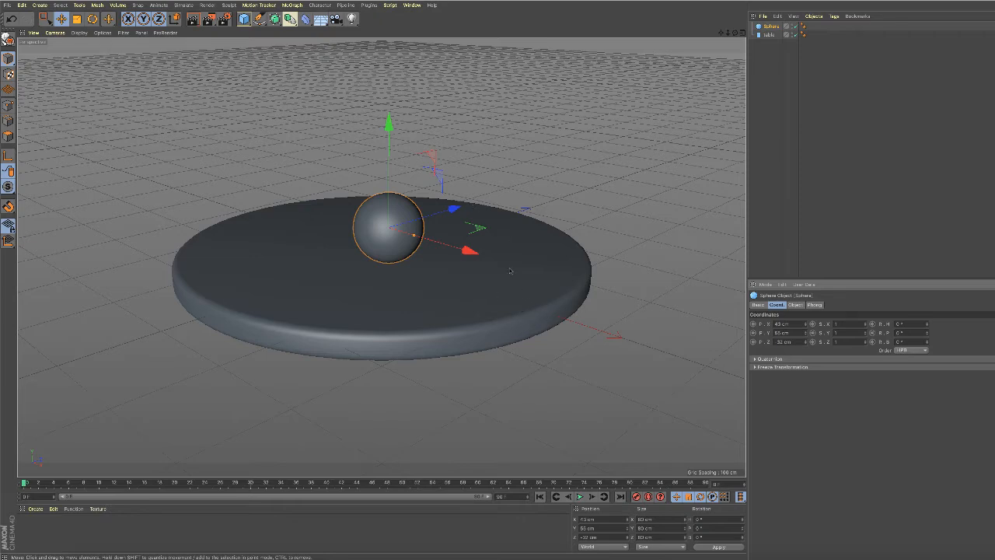
Add a pyramid to the scene and set its X size to 110 cm.
{"action": "left_click", "coordinate": [245, 20]}
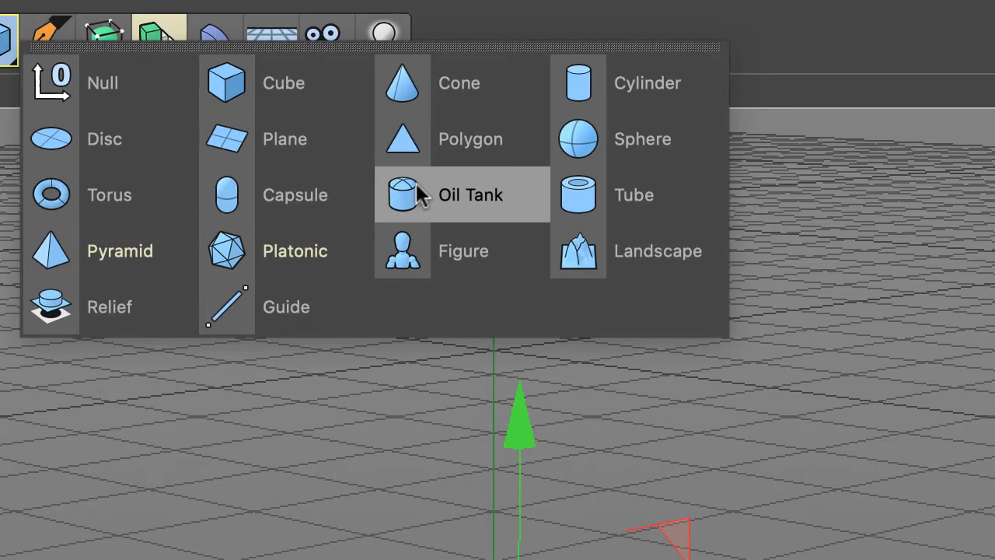
{"action": "left_click", "coordinate": [95, 251]}
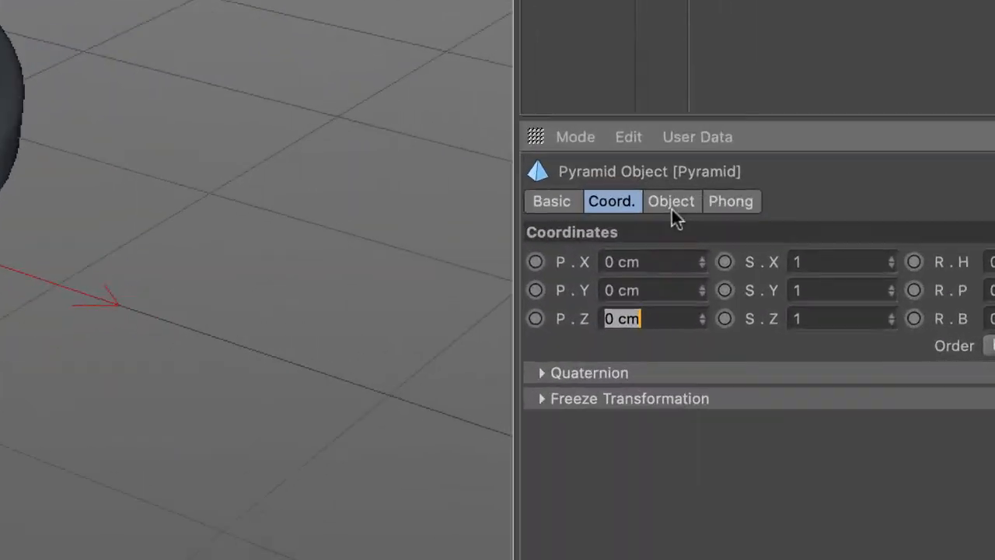
{"action": "left_click", "coordinate": [638, 183]}
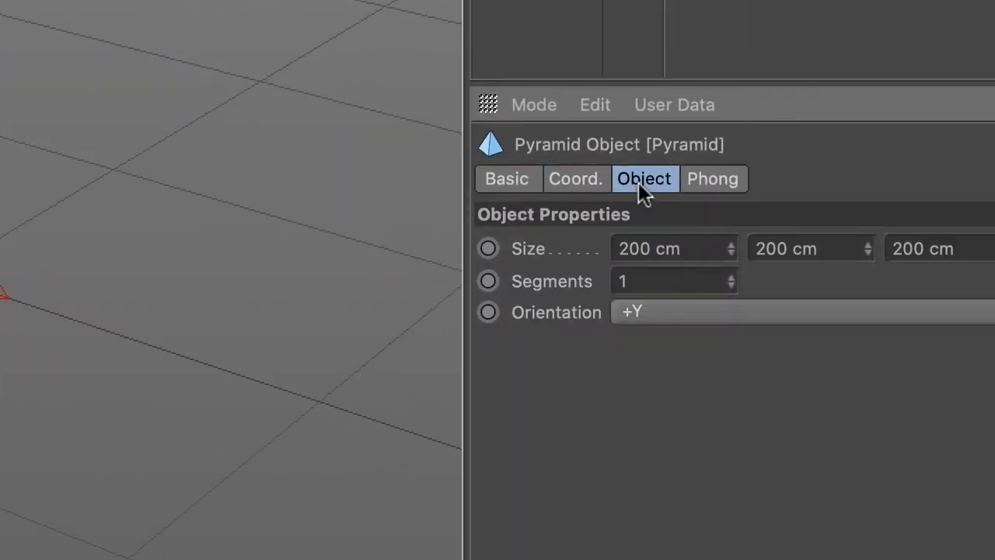
{"action": "double_click", "coordinate": [696, 248]}
{"action": "left_click_drag", "start_coordinate": [636, 236], "coordinate": [590, 249]}
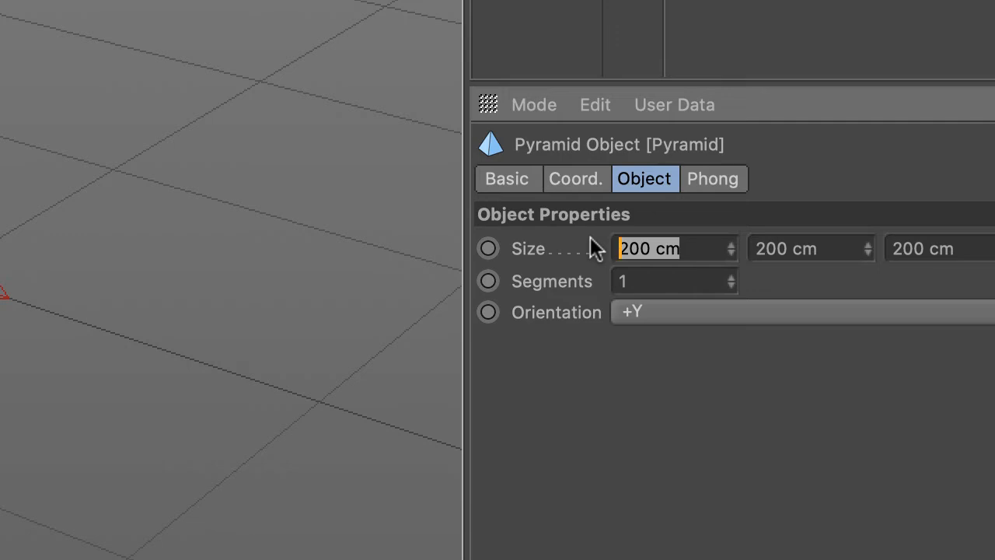
{"action": "type", "text": "110"}
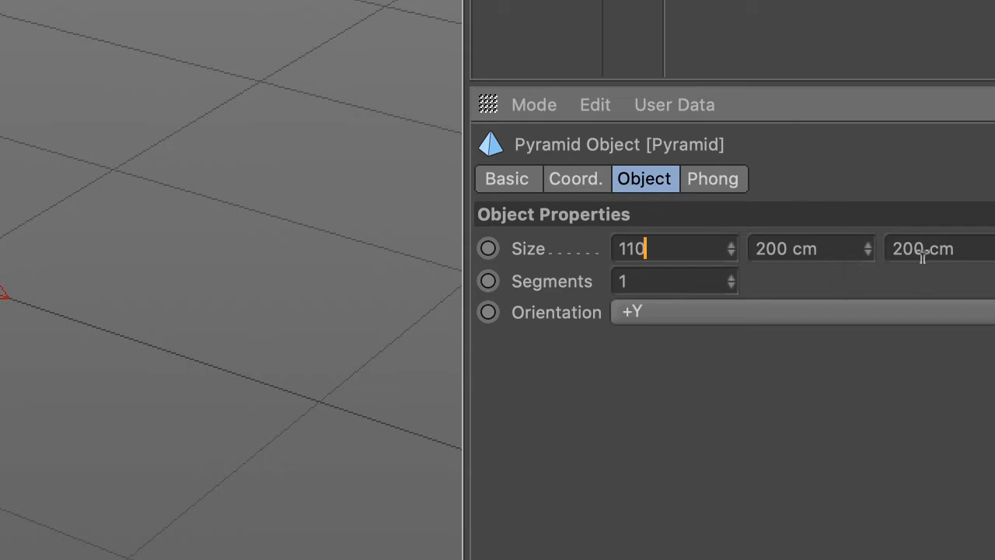
Set the pyramid's Z size to 110 cm.
{"action": "left_click", "coordinate": [967, 247]}
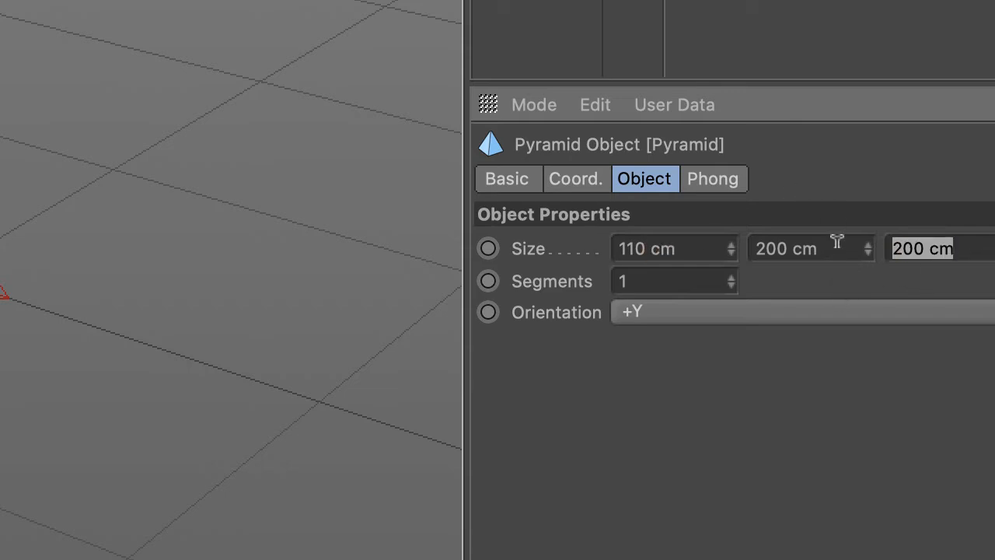
{"action": "type", "text": "110"}
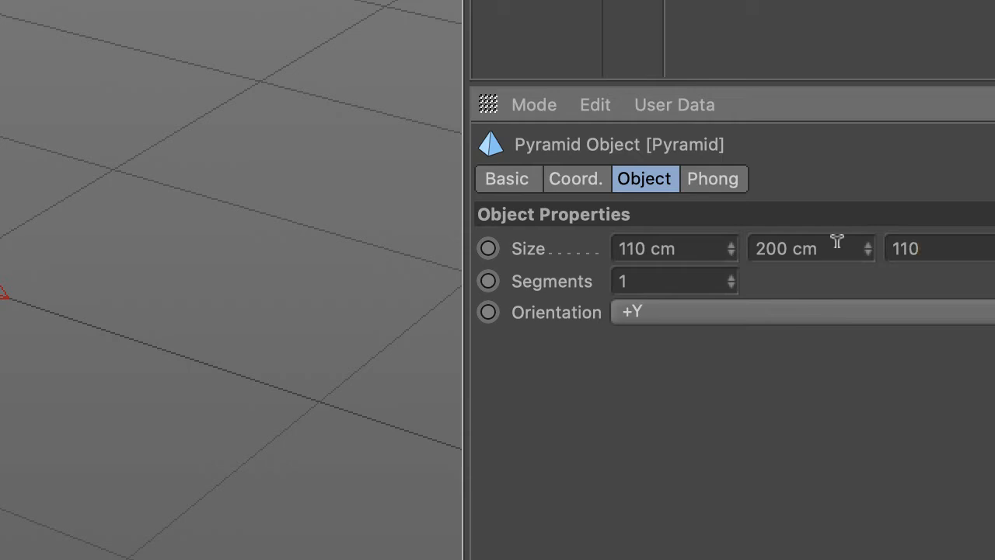
{"action": "type", "text": "0"}
{"action": "key", "text": "Return"}
{"action": "left_click", "coordinate": [981, 247]}
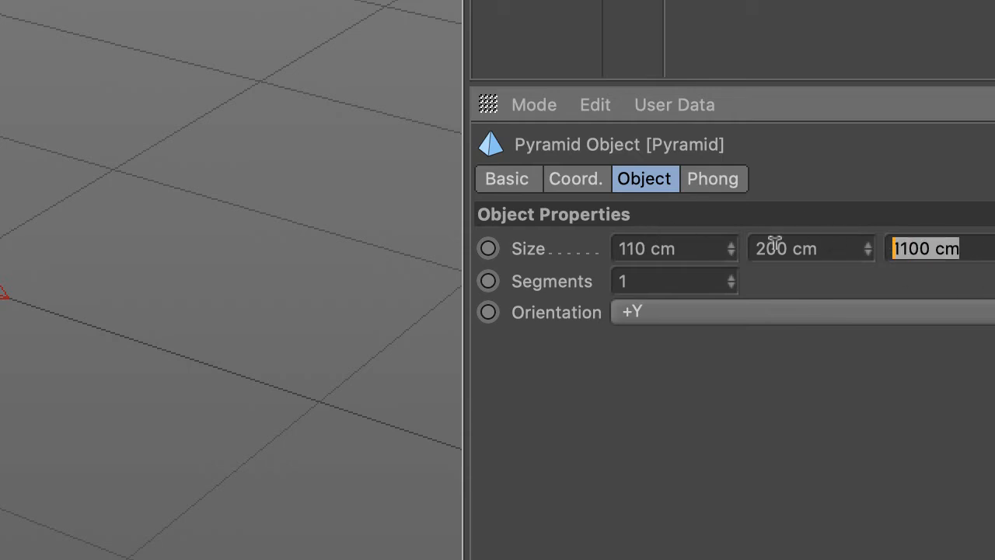
{"action": "type", "text": "110"}
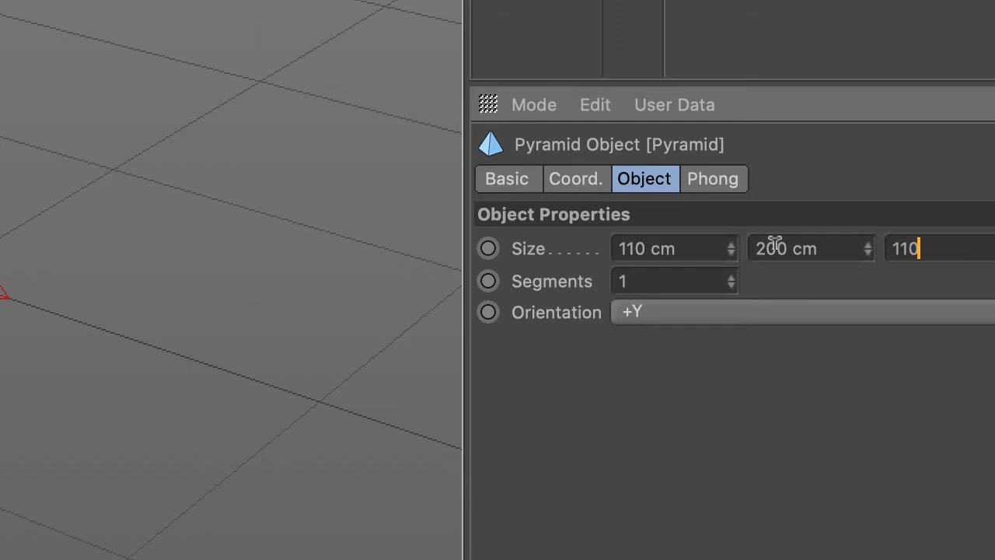
{"action": "key", "text": "Return"}
Set the pyramid's Y size to 145 cm.
{"action": "left_click", "coordinate": [847, 249]}
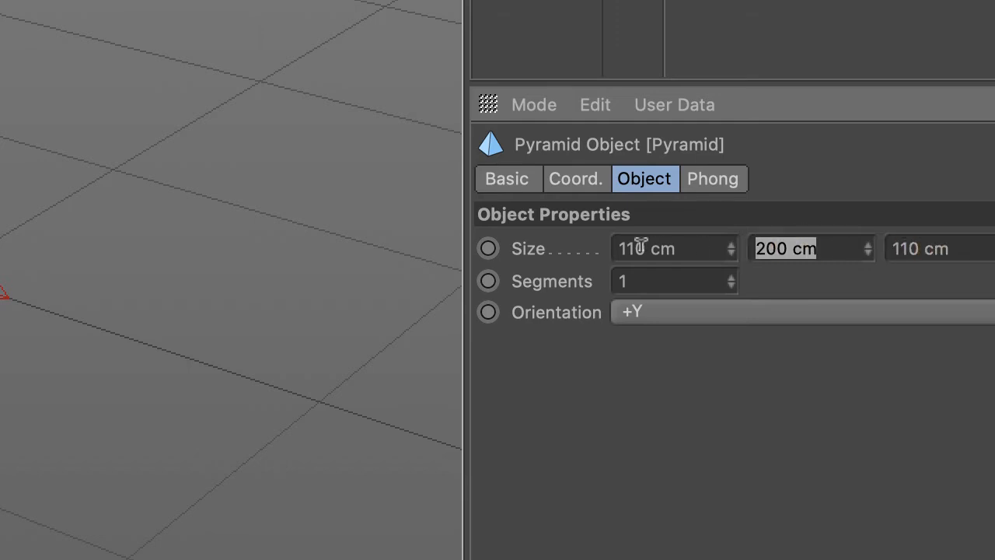
{"action": "type", "text": "145"}
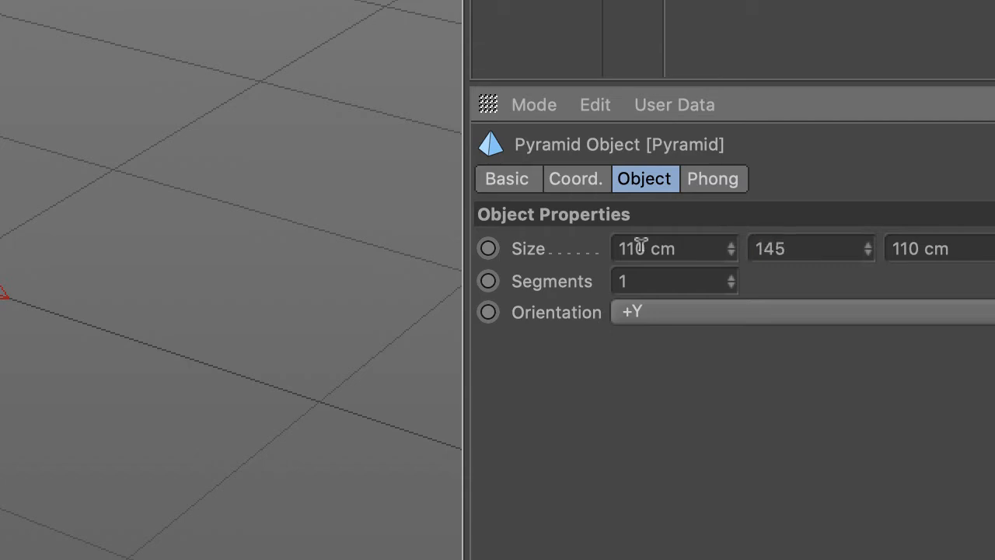
{"action": "key", "text": "Return"}
Position the pyramid at X 15 cm, Y 88 cm and Z 100 cm.
{"action": "left_click", "coordinate": [570, 178]}
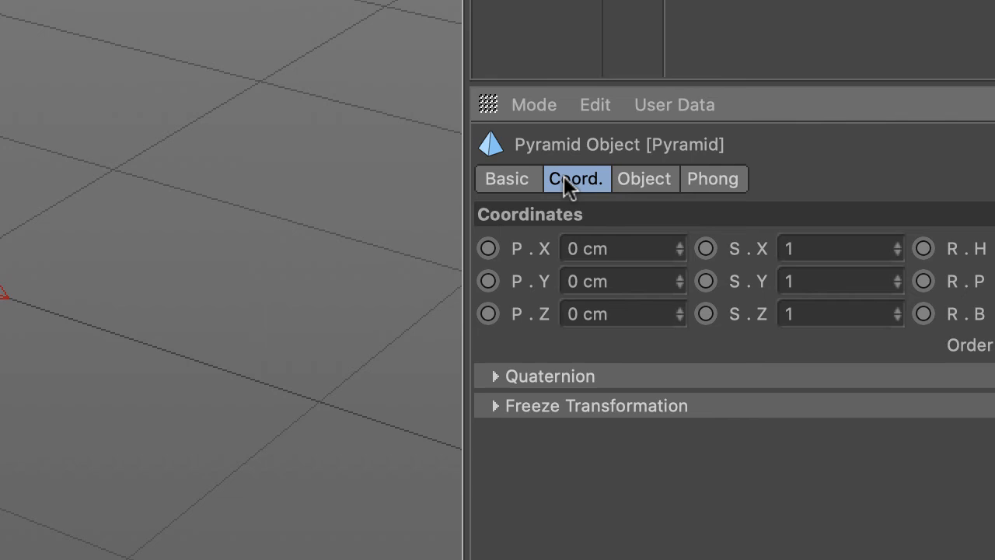
{"action": "left_click", "coordinate": [650, 247]}
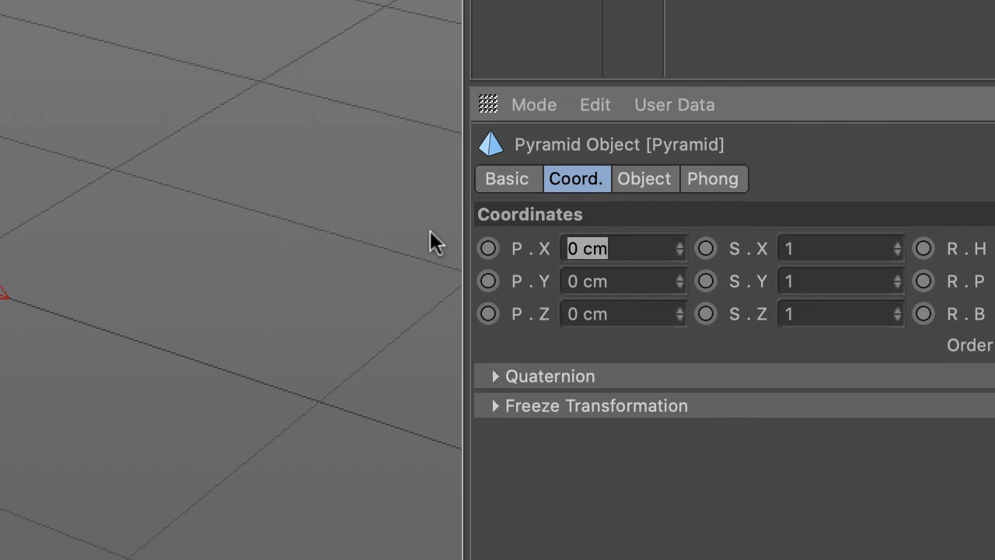
{"action": "type", "text": "15"}
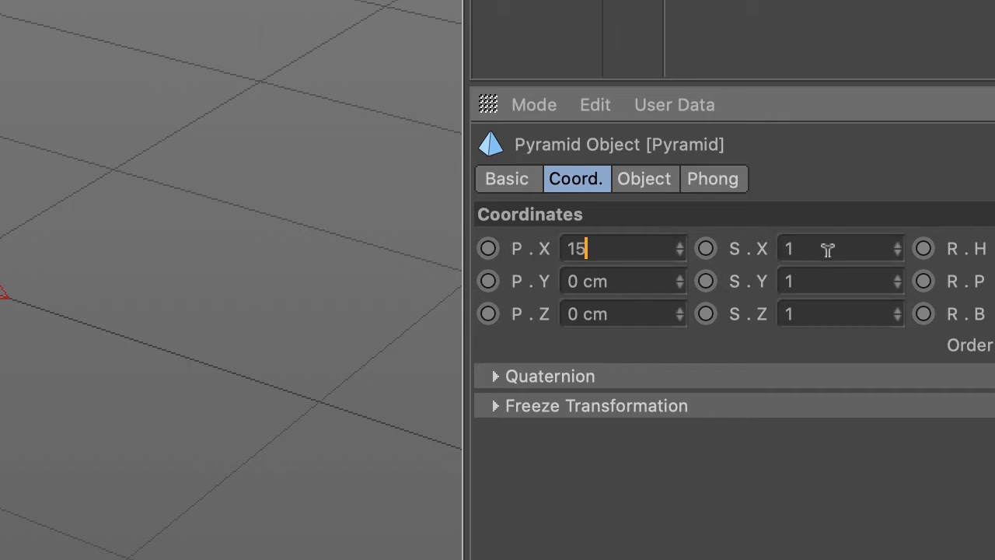
{"action": "key", "text": "Tab"}
{"action": "type", "text": "88"}
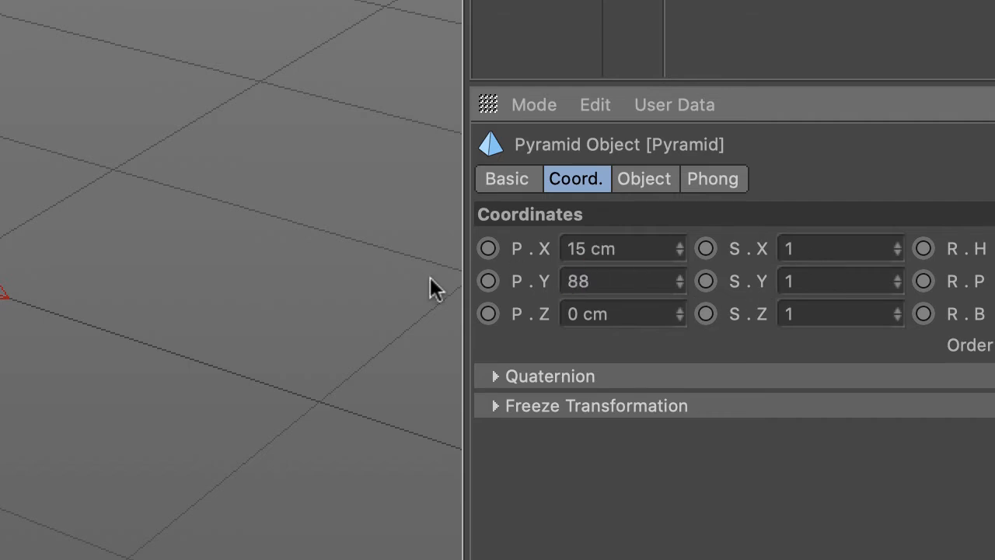
{"action": "key", "text": "Return"}
{"action": "left_click_drag", "start_coordinate": [640, 310], "coordinate": [460, 291]}
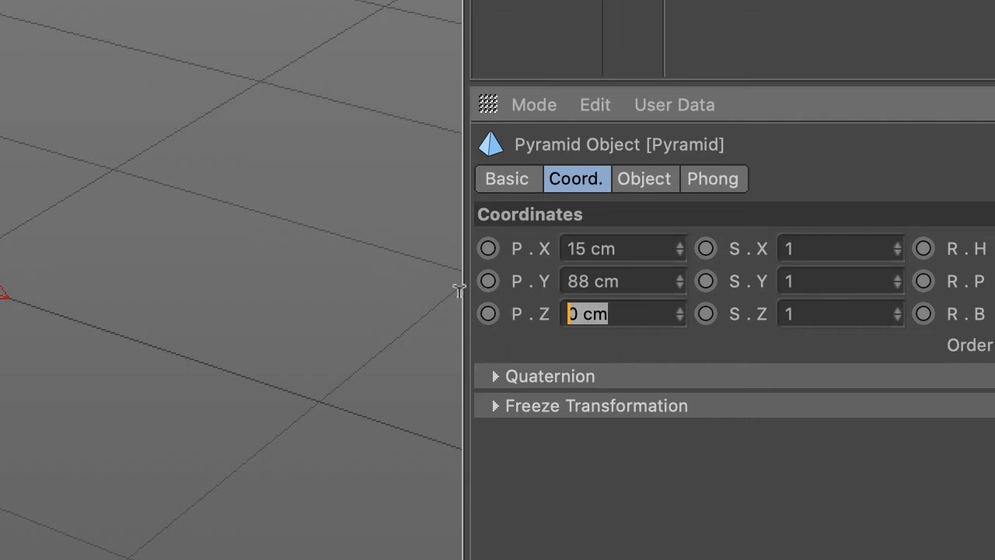
{"action": "type", "text": "100"}
{"action": "key", "text": "Return"}
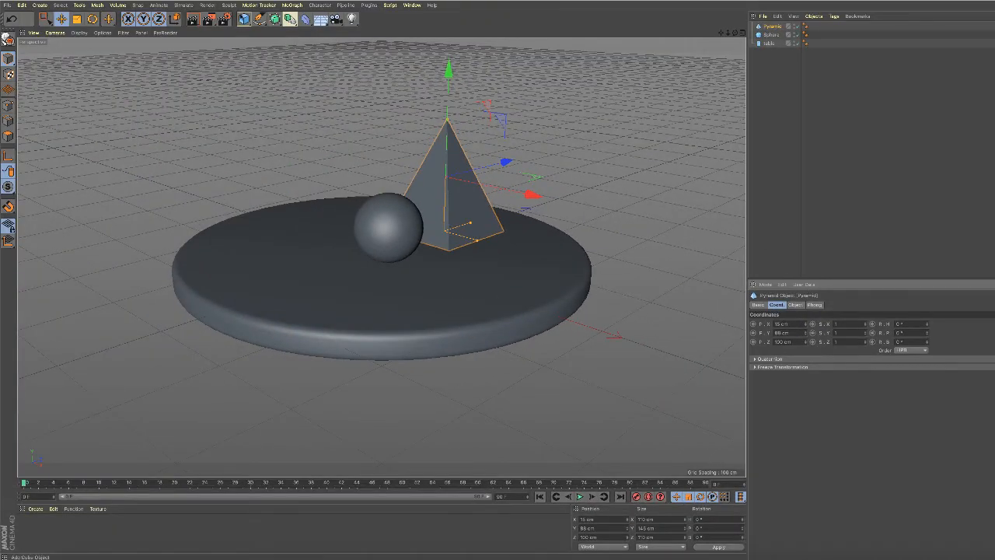
Add a tube with an inner radius of 5.5 cm and an outer radius of 7 cm.
{"action": "left_click", "coordinate": [247, 22]}
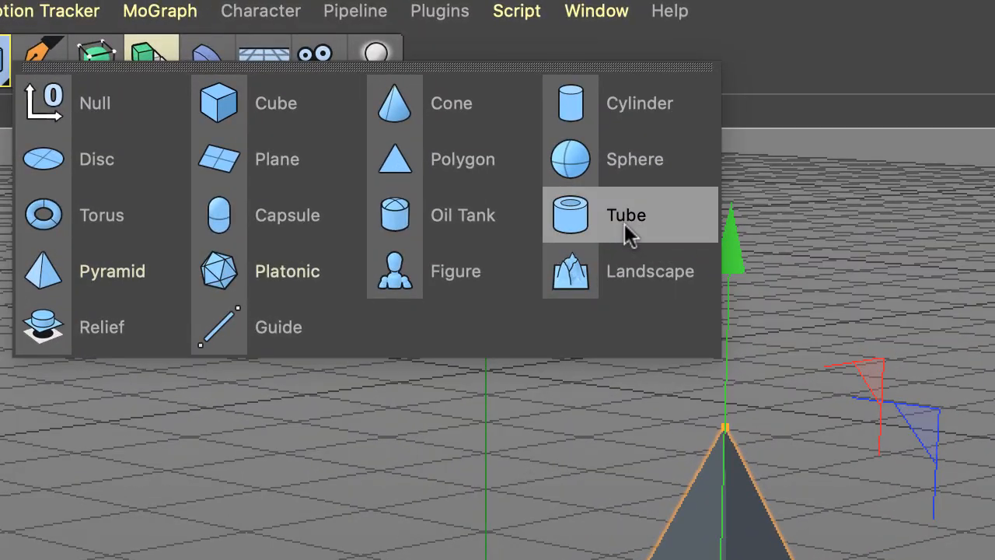
{"action": "left_click", "coordinate": [624, 223]}
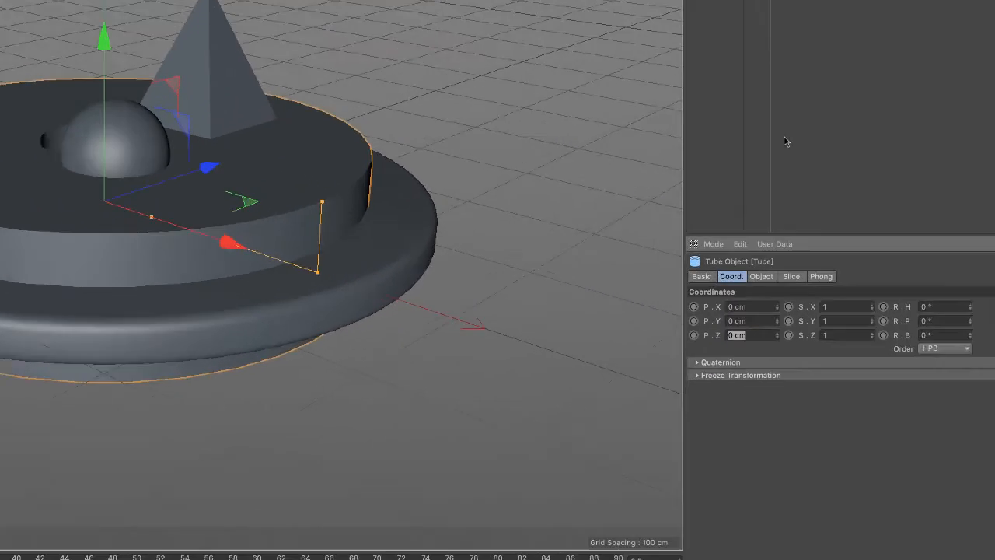
{"action": "left_click", "coordinate": [762, 277]}
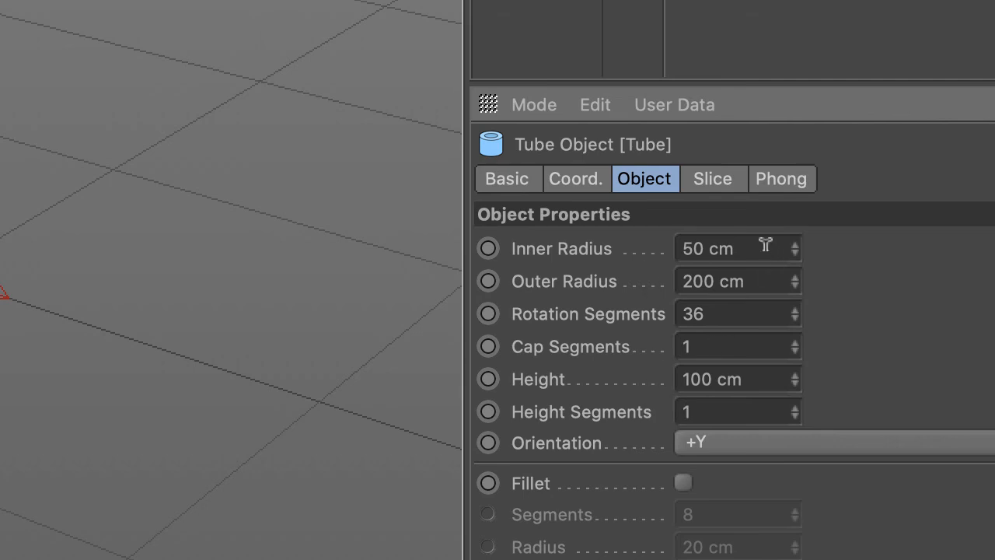
{"action": "left_click_drag", "start_coordinate": [752, 246], "coordinate": [650, 230]}
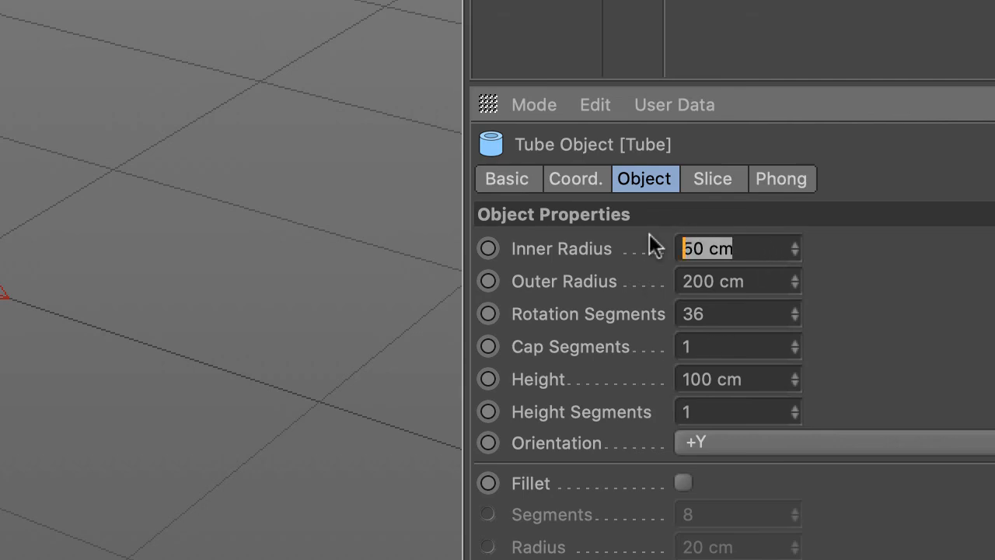
{"action": "type", "text": "5."}
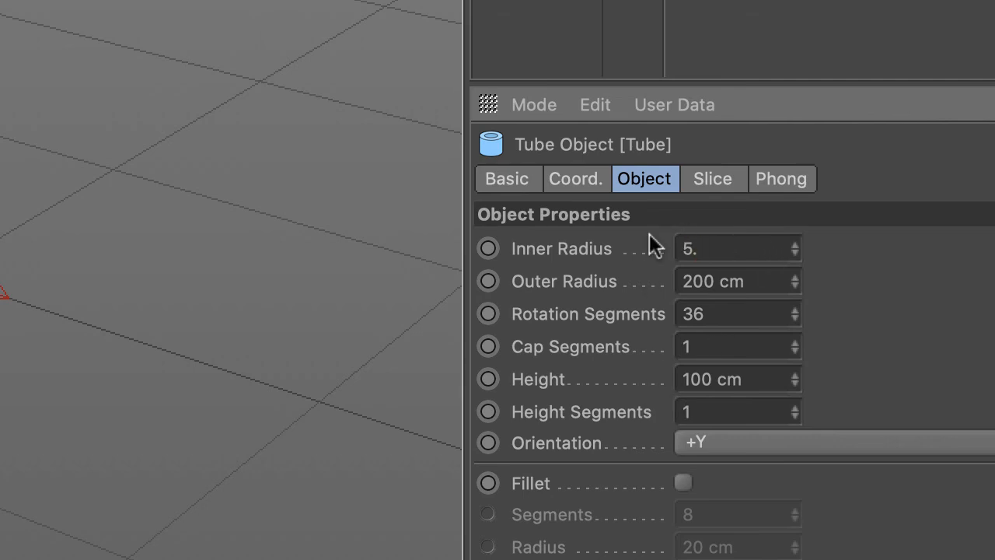
{"action": "type", "text": "5"}
{"action": "key", "text": "Tab"}
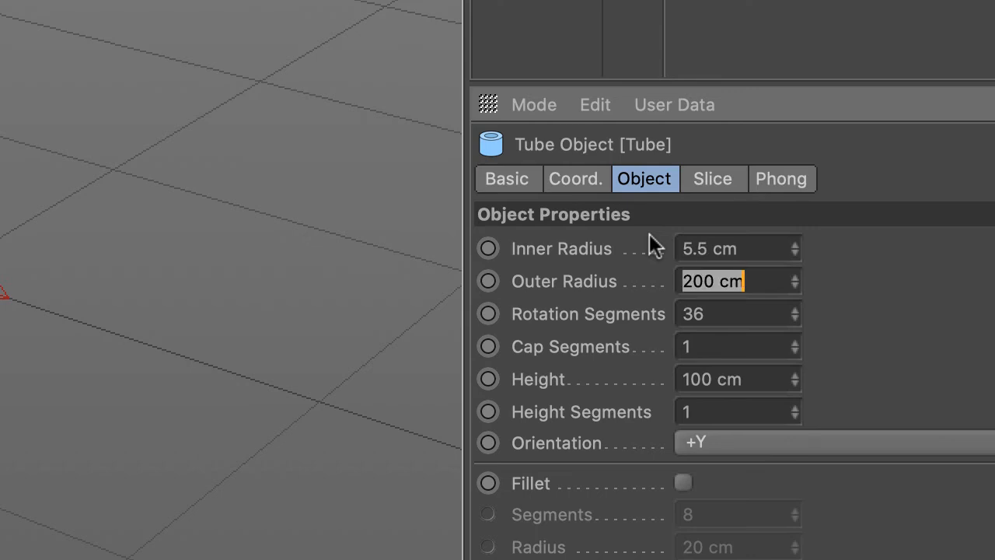
{"action": "type", "text": "7"}
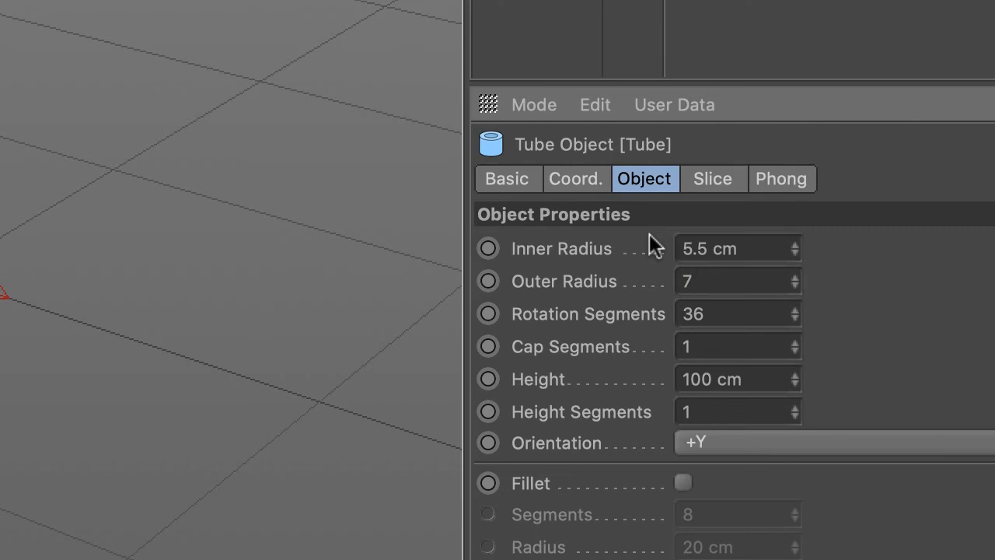
{"action": "key", "text": "Tab"}
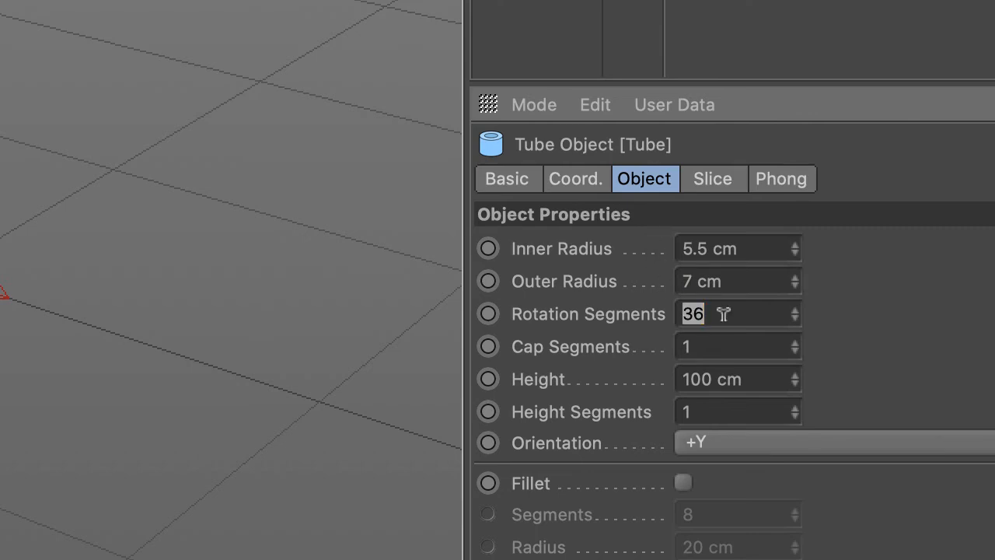
Set the tube's rotation segments to 72 and its height to 65 cm.
{"action": "type", "text": "72"}
{"action": "left_click", "coordinate": [744, 373]}
{"action": "double_click", "coordinate": [744, 371]}
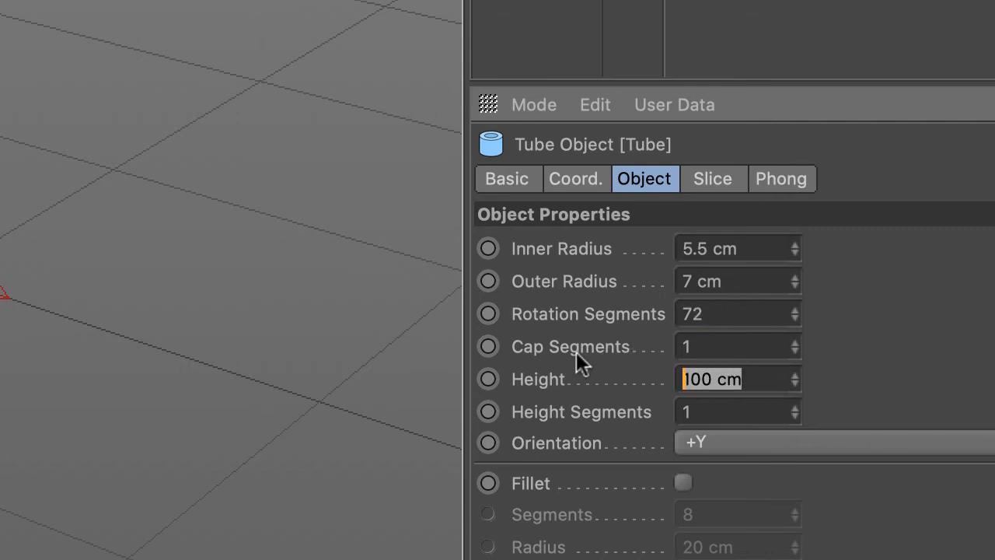
{"action": "type", "text": "65"}
{"action": "key", "text": "Return"}
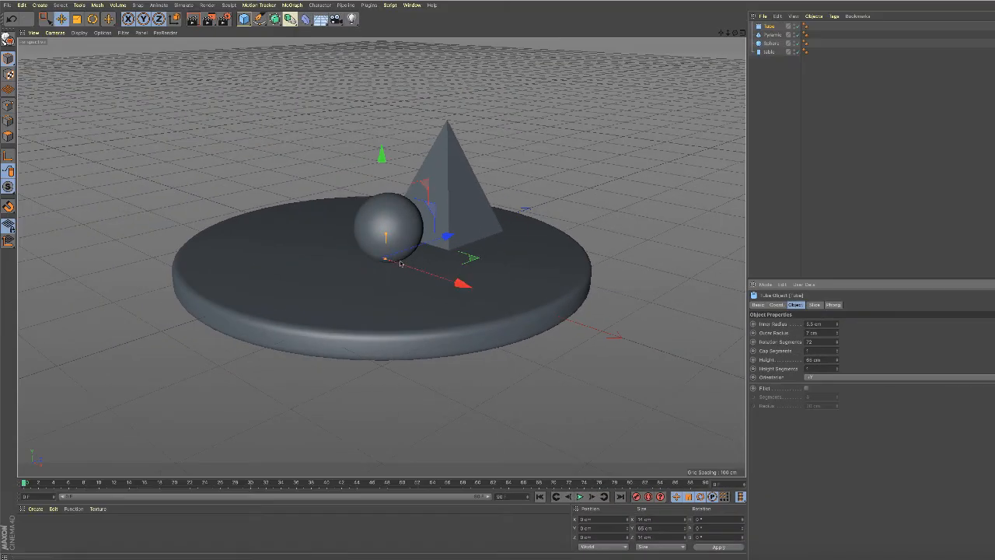
Position the tube at X -43 cm, Y 48 cm and Z -83 cm.
{"action": "left_click", "coordinate": [777, 305]}
{"action": "left_click", "coordinate": [797, 321]}
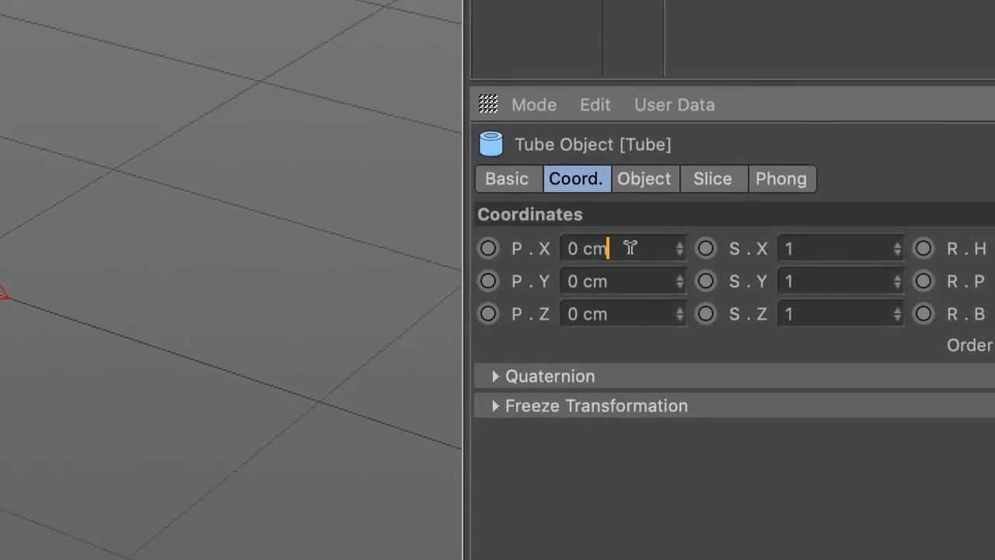
{"action": "left_click_drag", "start_coordinate": [797, 321], "coordinate": [757, 322]}
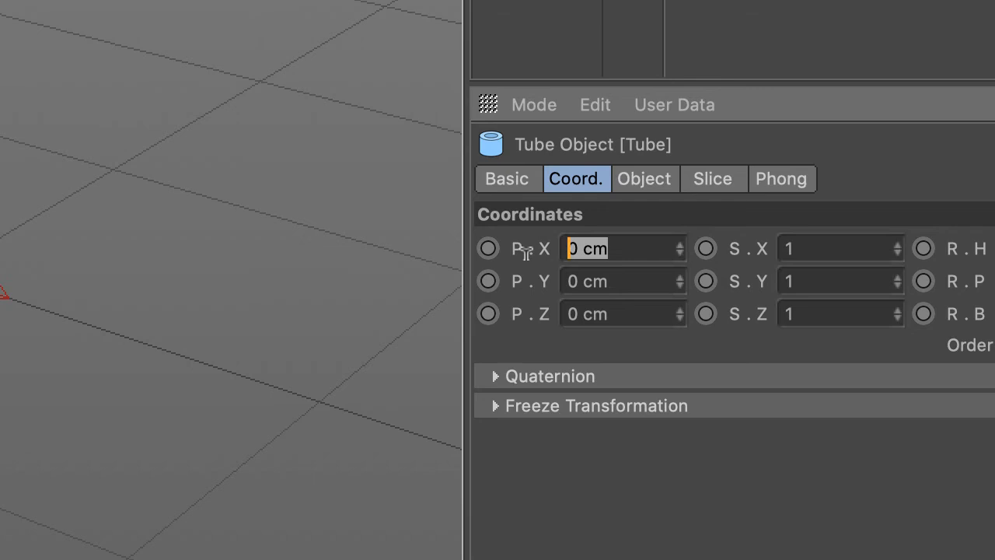
{"action": "type", "text": "-43"}
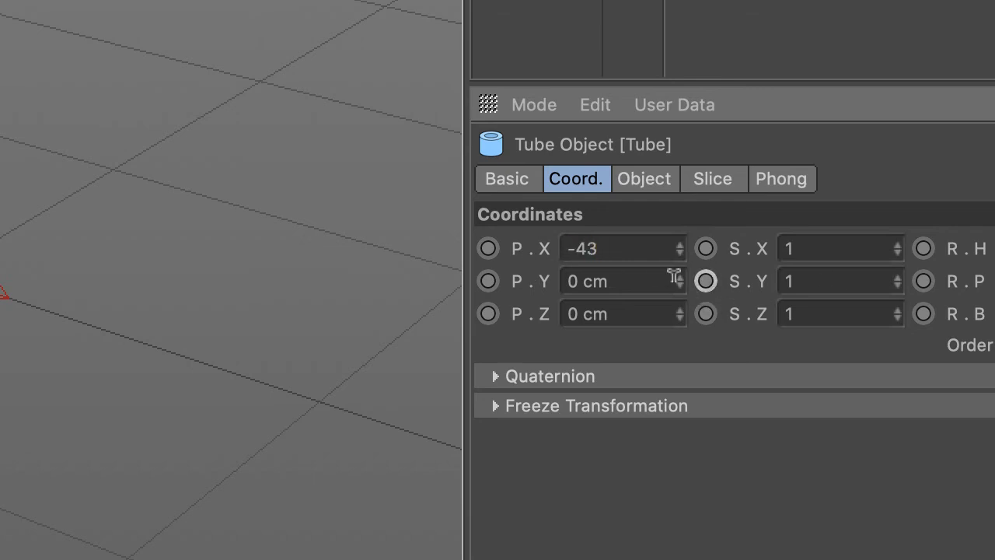
{"action": "key", "text": "Tab"}
{"action": "type", "text": "48"}
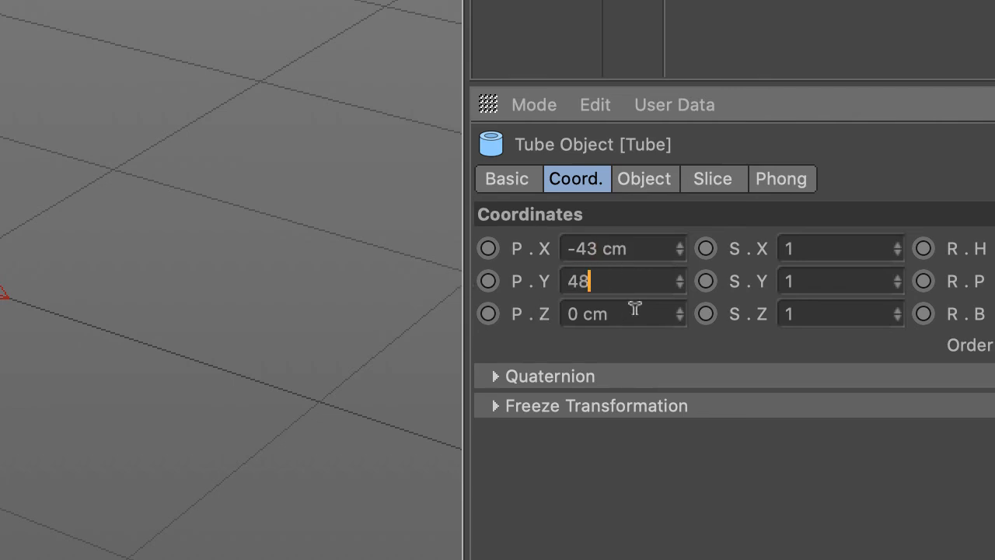
{"action": "key", "text": "Tab"}
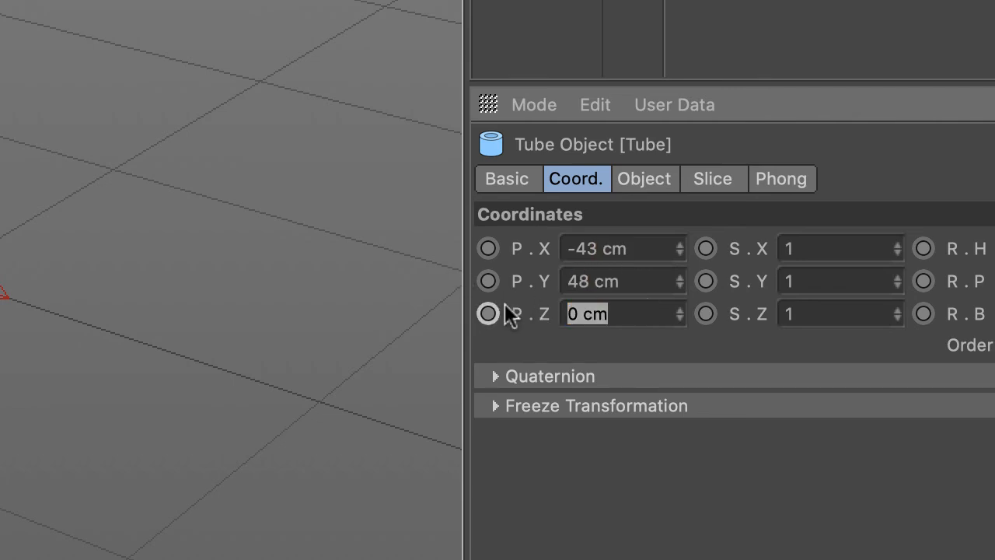
{"action": "type", "text": "-8"}
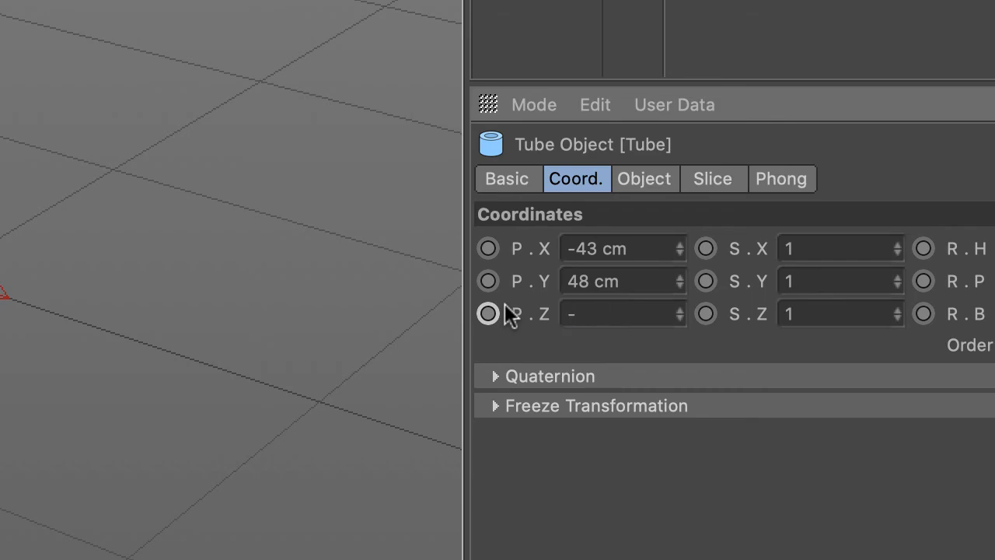
{"action": "type", "text": "3"}
{"action": "key", "text": "Return"}
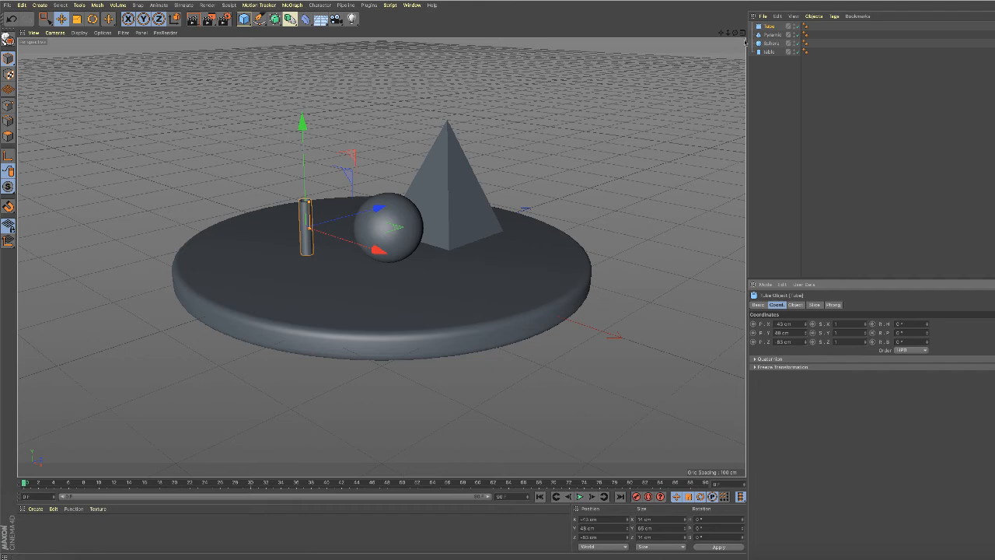
Lower the pyramid slightly toward the tabletop in the Right view, to about Y 87.7 cm, and return to the Perspective view.
{"action": "left_click", "coordinate": [743, 33]}
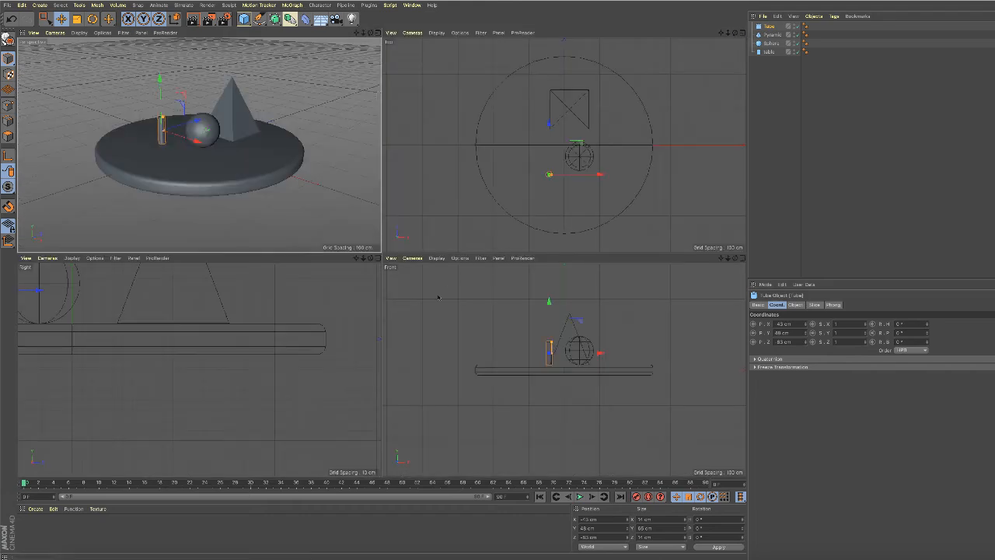
{"action": "left_click", "coordinate": [377, 258]}
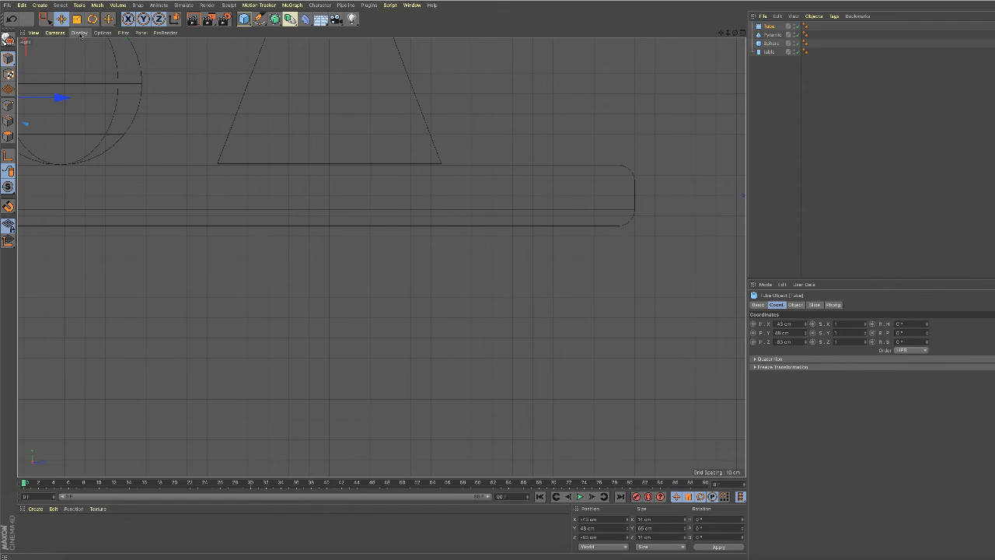
{"action": "left_click", "coordinate": [34, 32]}
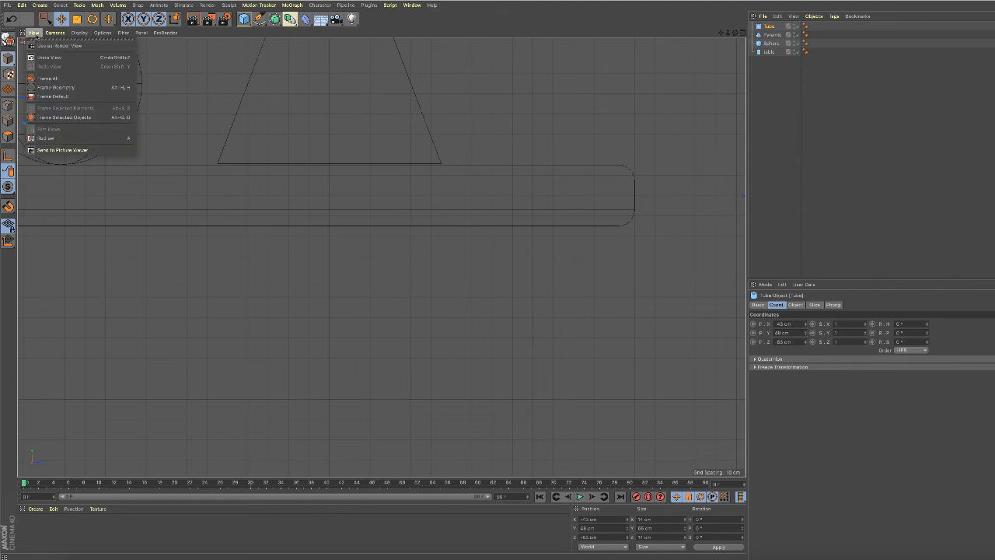
{"action": "left_click", "coordinate": [49, 79]}
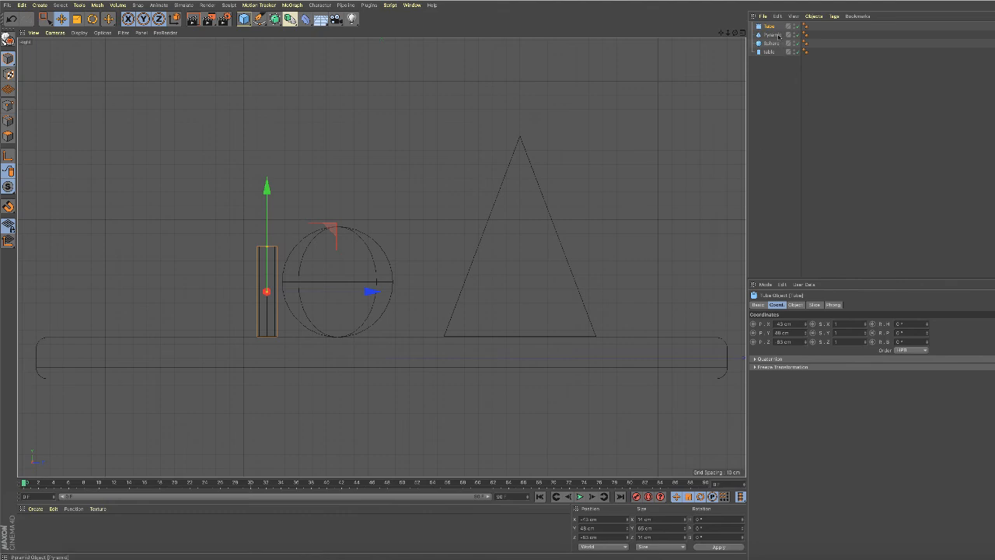
{"action": "left_click", "coordinate": [772, 35]}
{"action": "left_click_drag", "start_coordinate": [526, 131], "coordinate": [520, 134]}
{"action": "scroll", "coordinate": [583, 152], "scroll_direction": "up", "scroll_amount": 4}
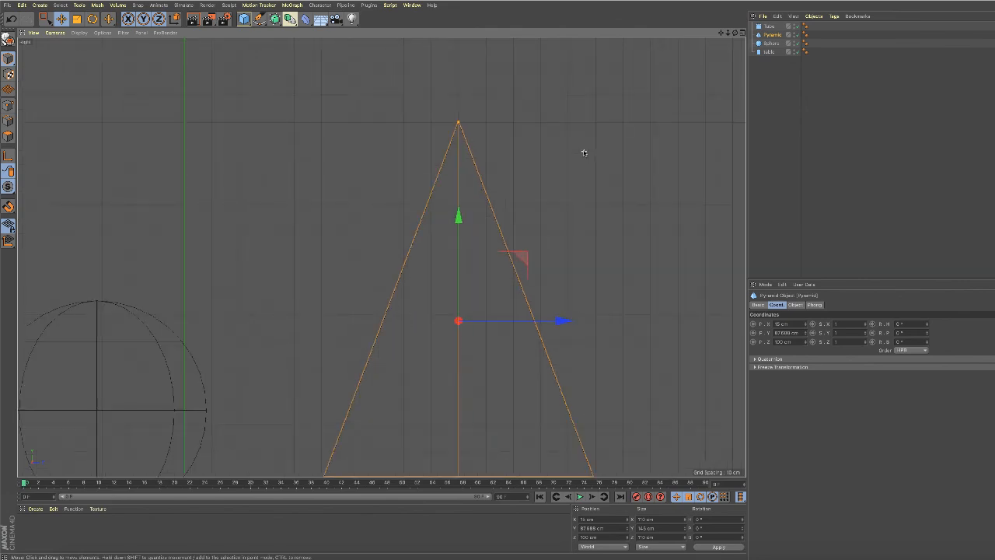
{"action": "scroll", "coordinate": [582, 155], "scroll_direction": "down", "scroll_amount": 1}
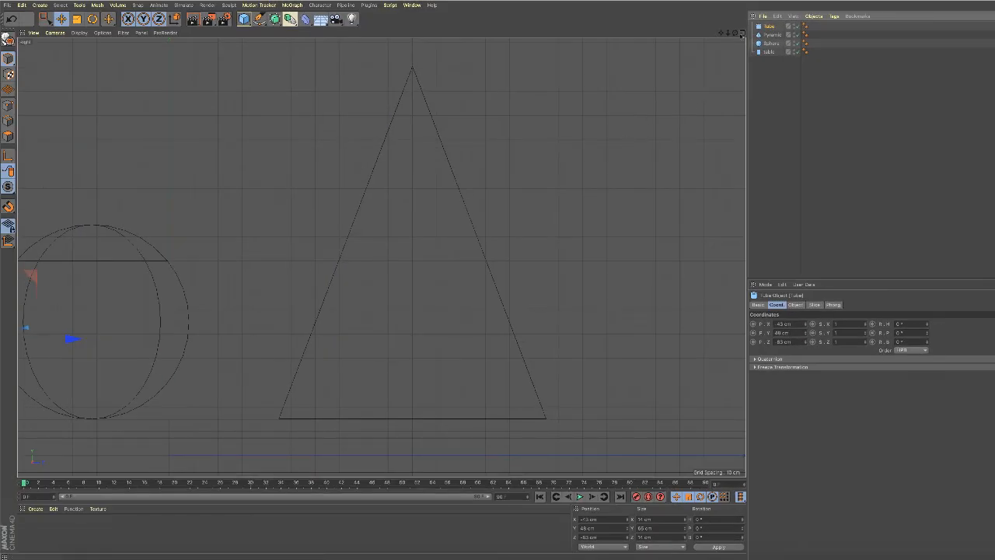
{"action": "left_click", "coordinate": [743, 33]}
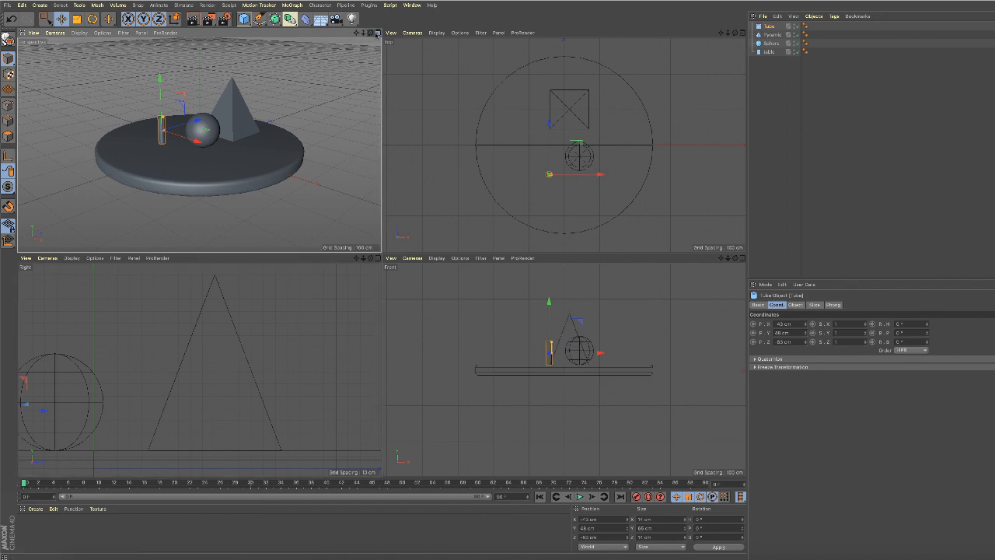
{"action": "left_click", "coordinate": [378, 33]}
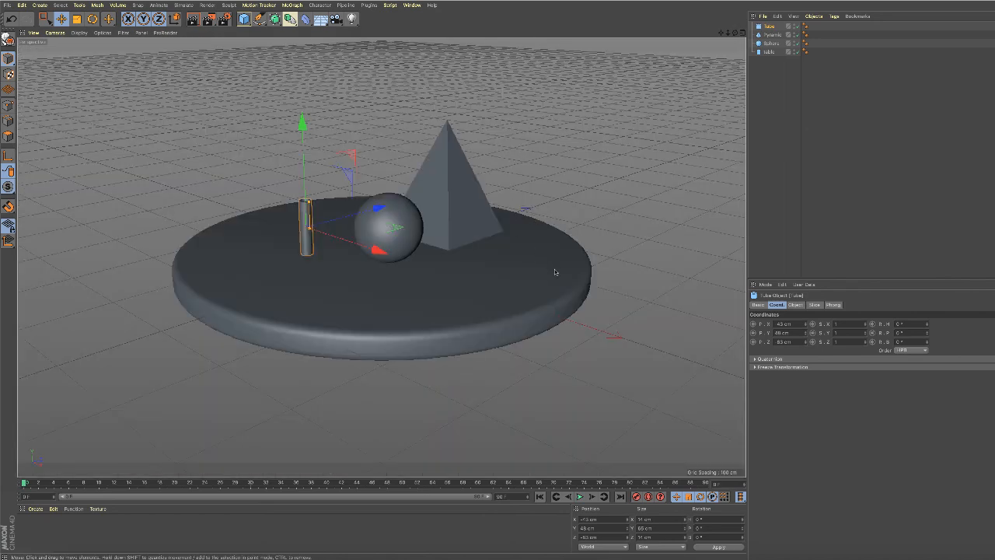
{"action": "scroll", "coordinate": [542, 286], "scroll_direction": "up", "scroll_amount": 2}
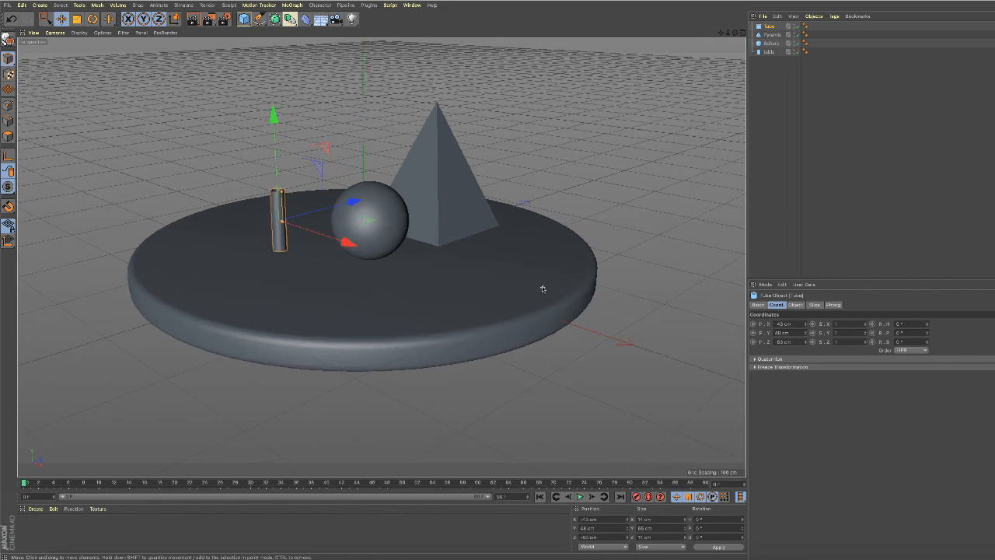